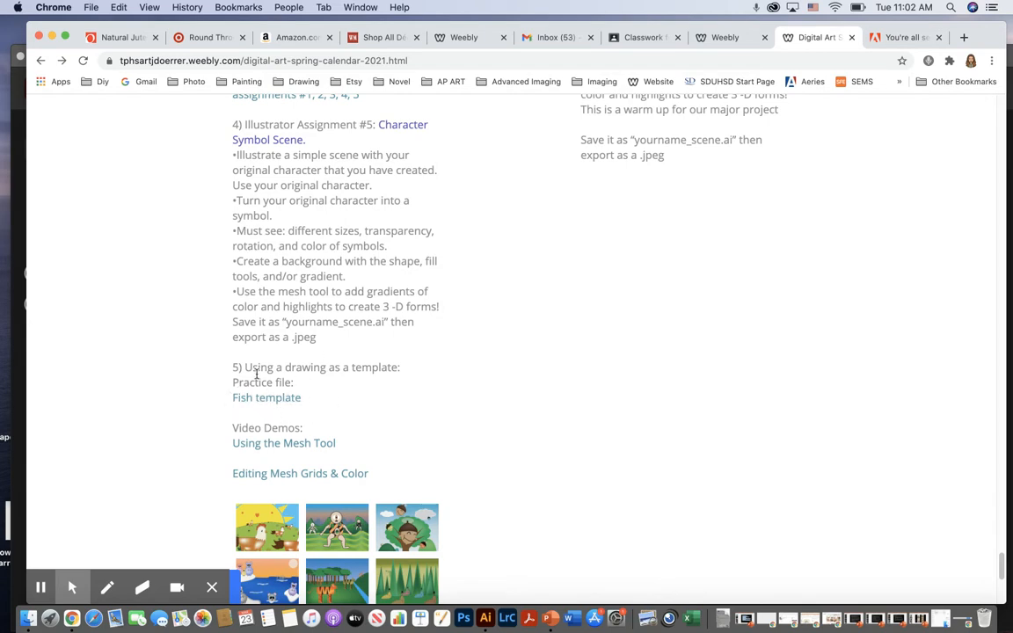
# - Open the Fish template drawing from the class assignment page, and switch to Illustrator
pyautogui.click(273, 399)
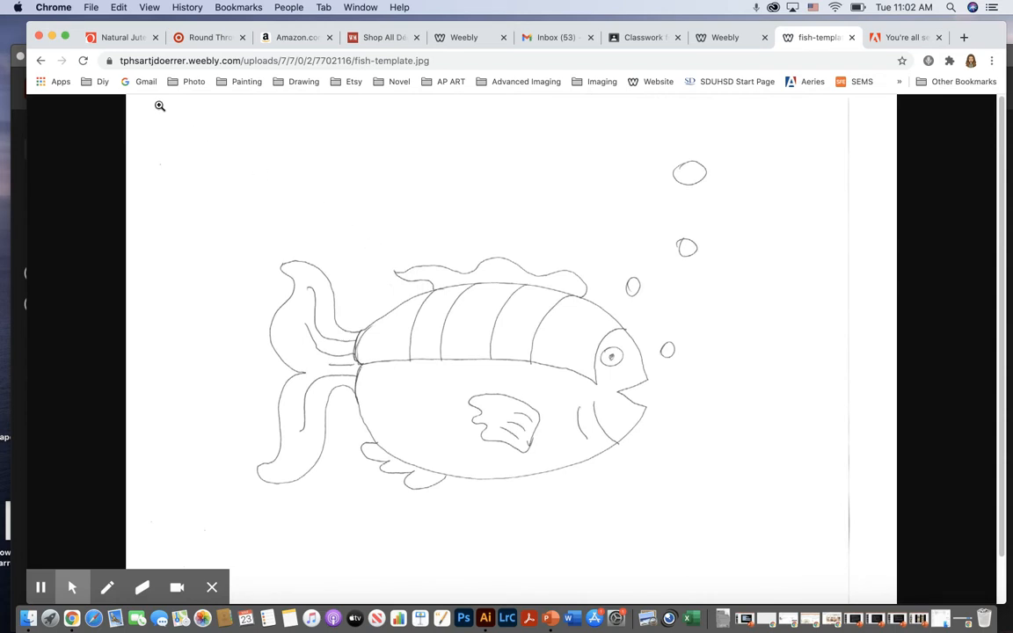
pyautogui.click(52, 39)
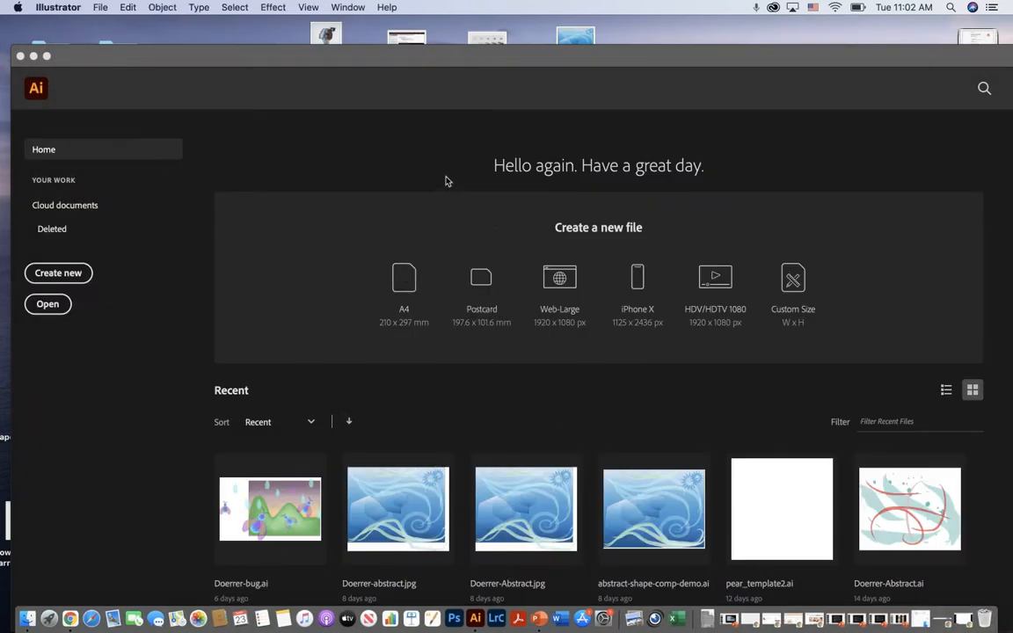
pyautogui.moveTo(415, 64); pyautogui.dragTo(404, 39)
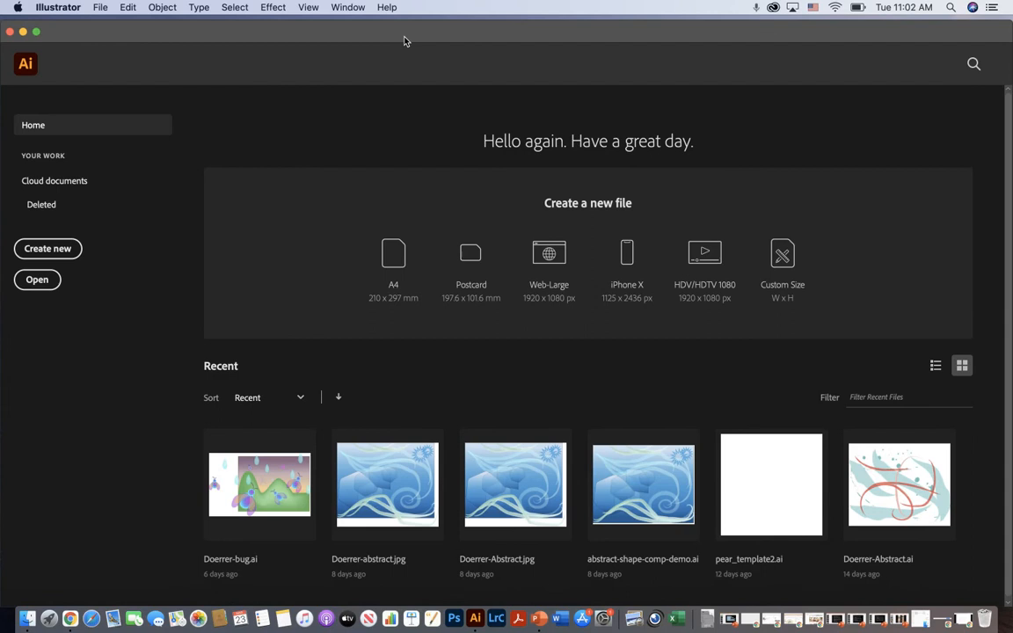
# - Create a new landscape Letter document of 11 x 8.5 in in RGB color and collapse the floating Symbols panel
pyautogui.click(99, 9)
pyautogui.click(69, 60)
pyautogui.click(50, 249)
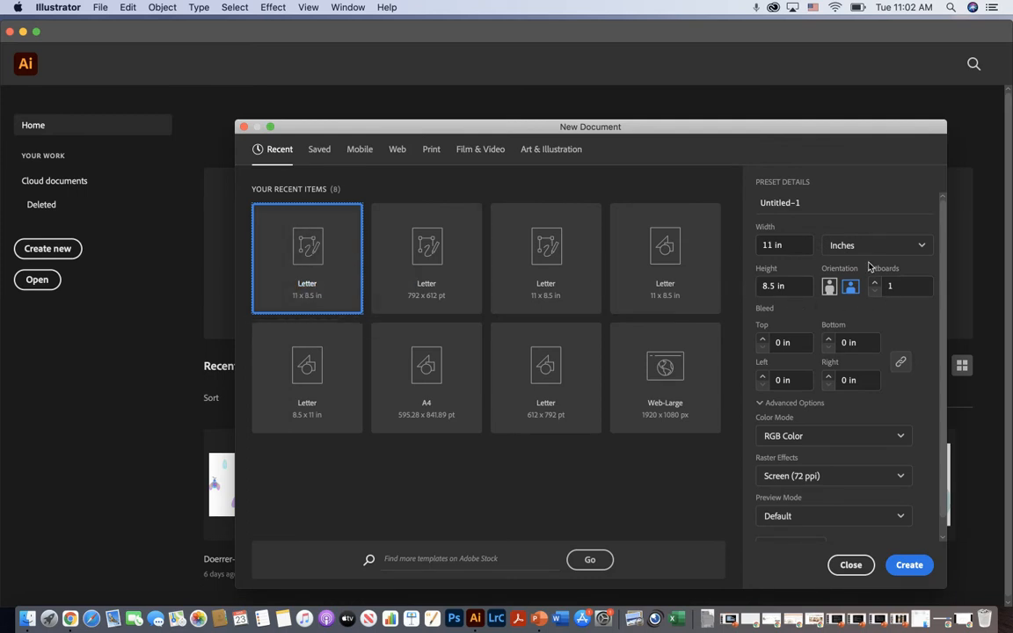
pyautogui.click(911, 566)
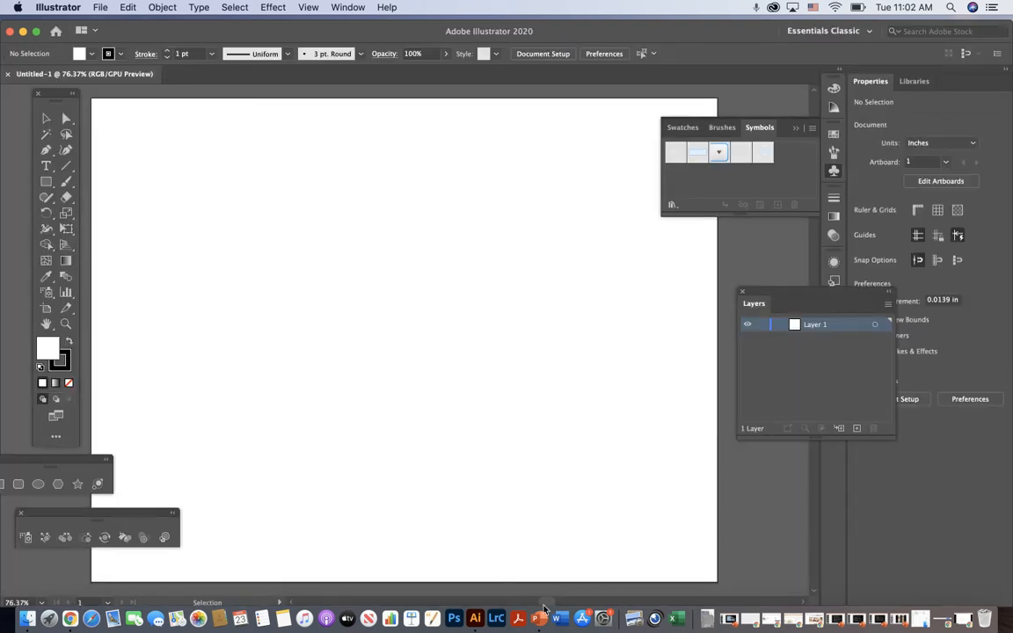
pyautogui.click(798, 128)
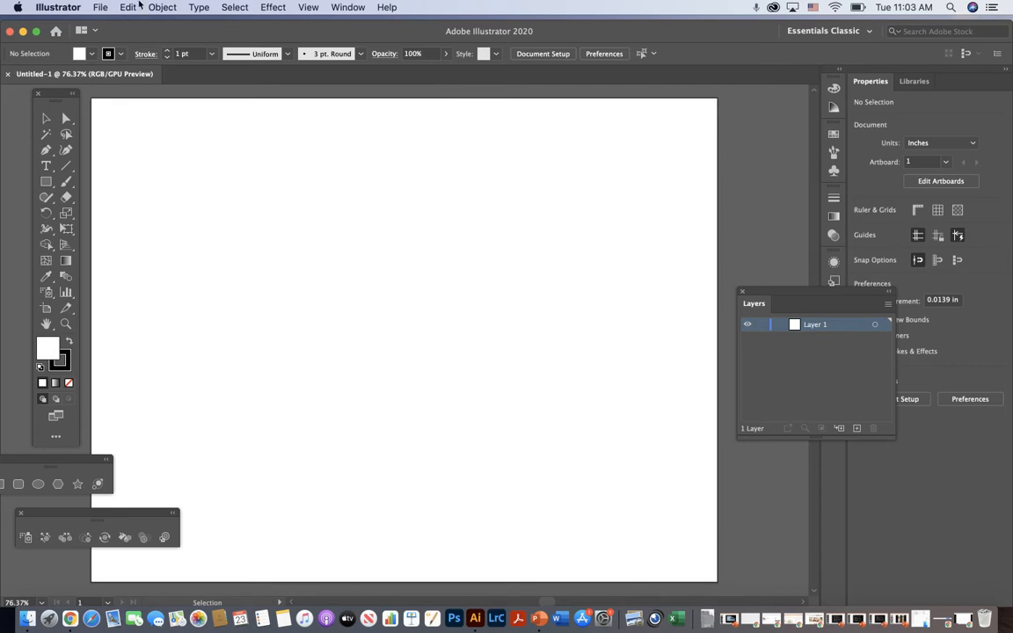
# - Place fish-template.jpg from the Desktop as a linked image and align its upper-left corner with the artboard's
pyautogui.click(100, 7)
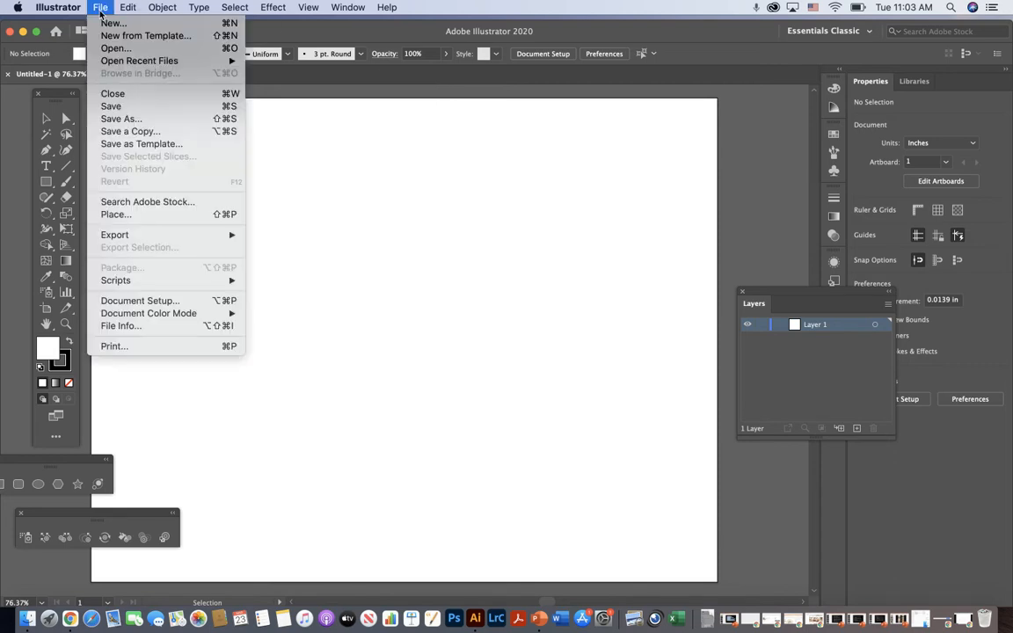
pyautogui.click(162, 216)
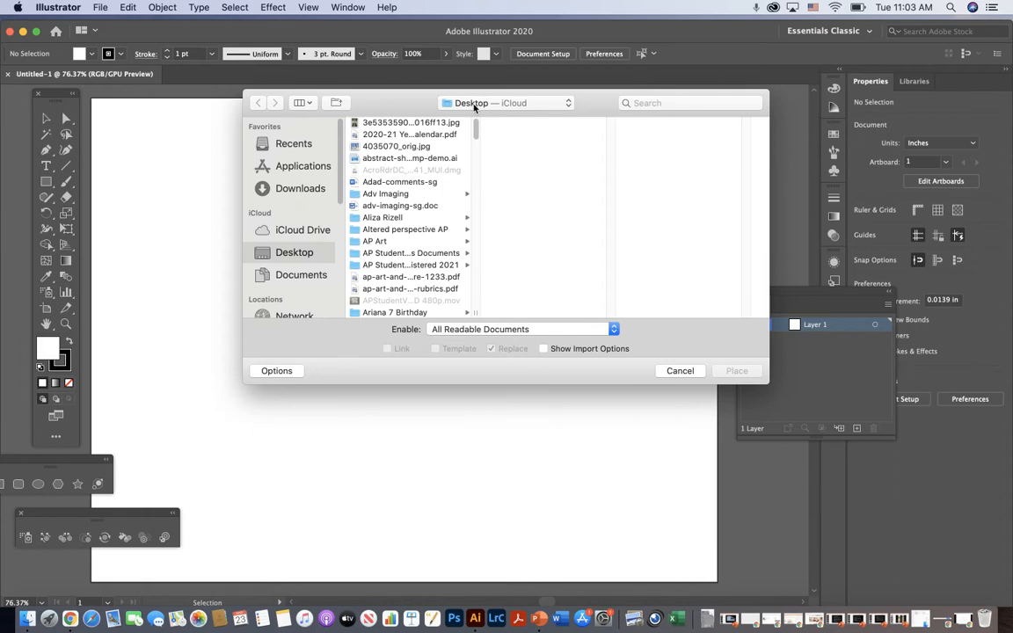
pyautogui.scroll(-15, 408, 255)
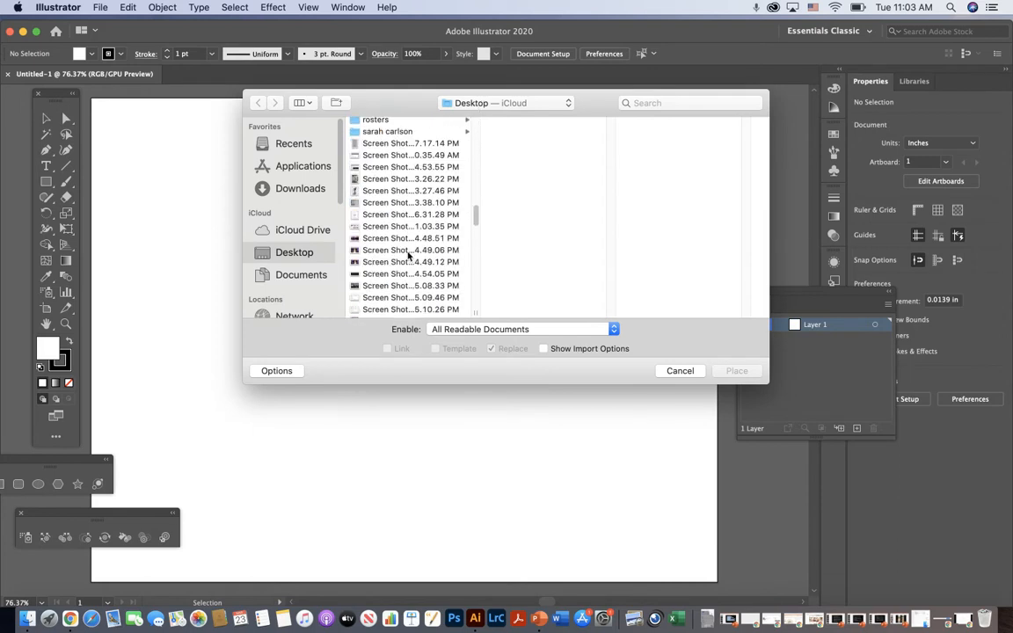
pyautogui.scroll(12, 408, 255)
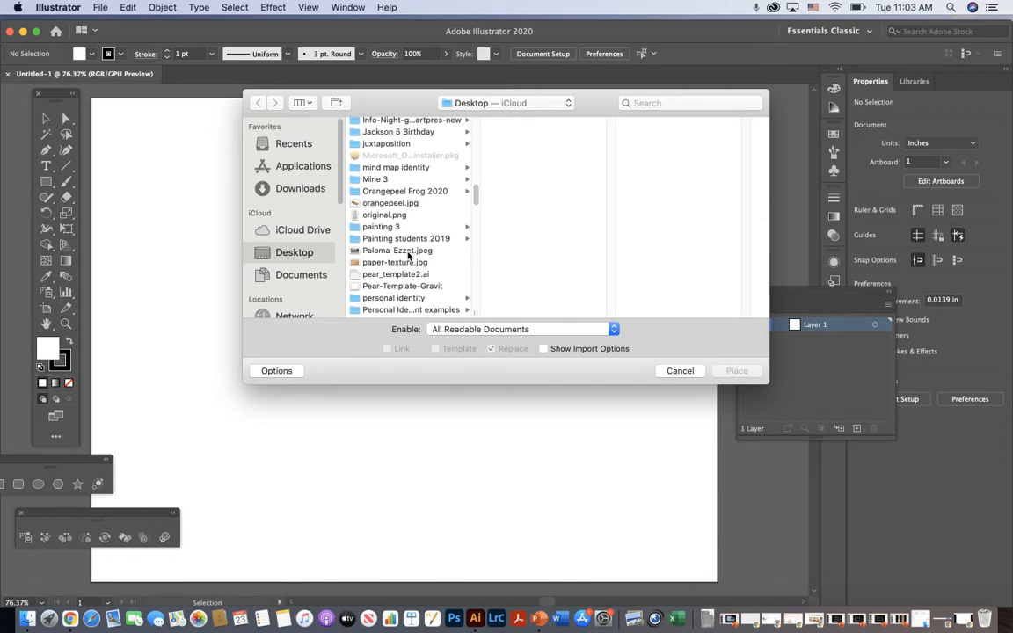
pyautogui.scroll(10, 418, 264)
pyautogui.scroll(-6, 418, 264)
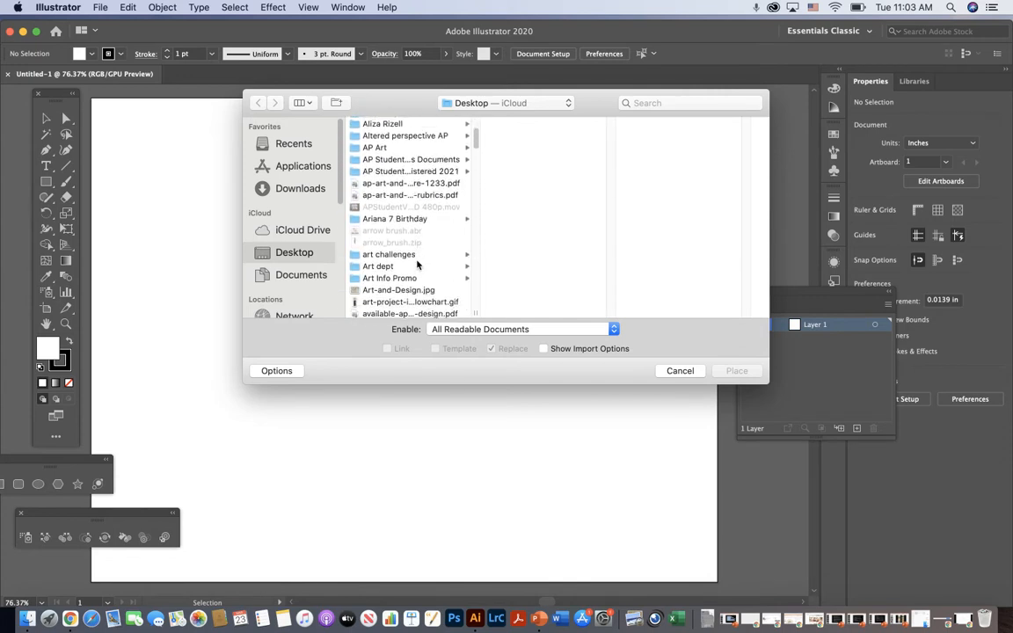
pyautogui.scroll(-4, 418, 264)
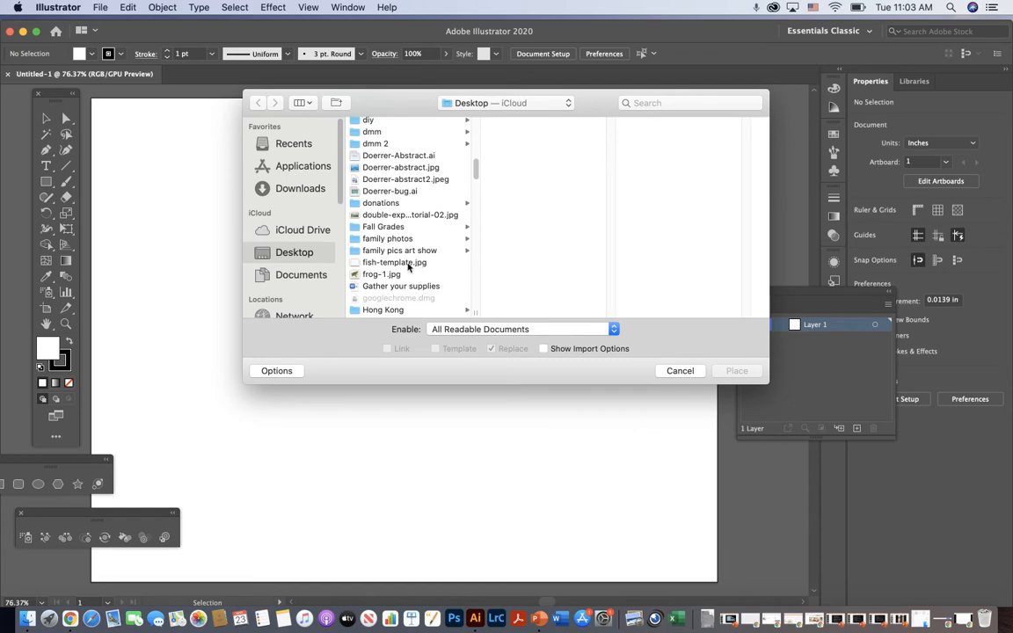
pyautogui.click(415, 263)
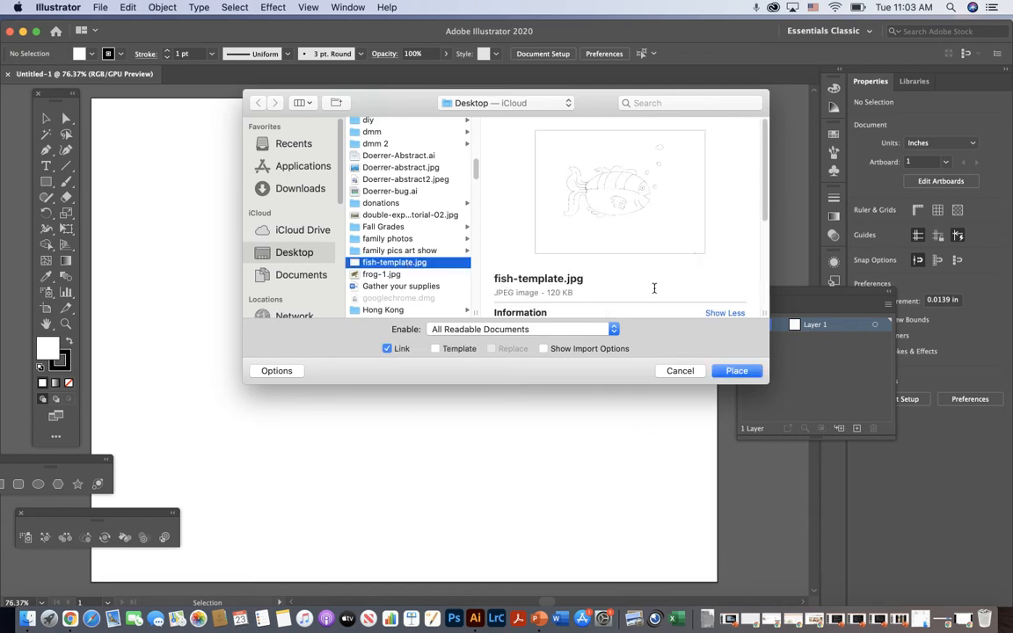
pyautogui.click(737, 371)
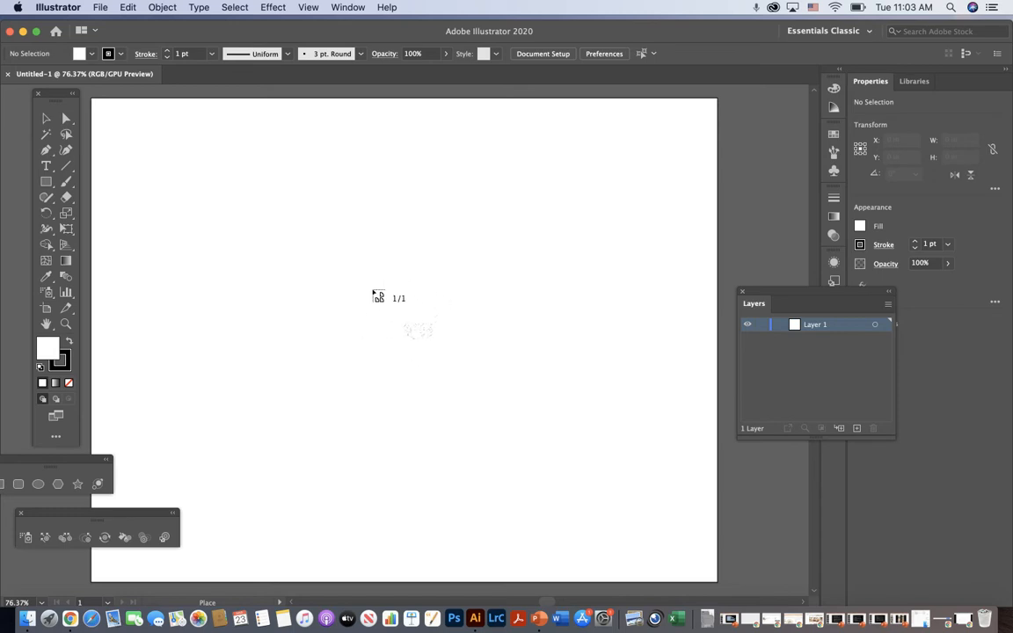
pyautogui.click(373, 308)
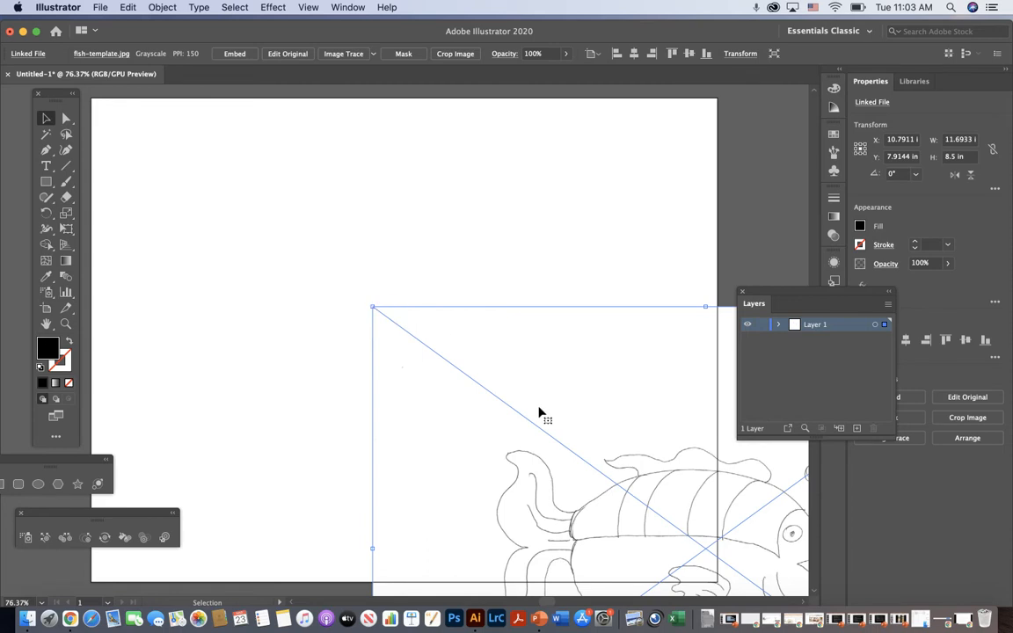
pyautogui.moveTo(572, 423); pyautogui.dragTo(293, 218)
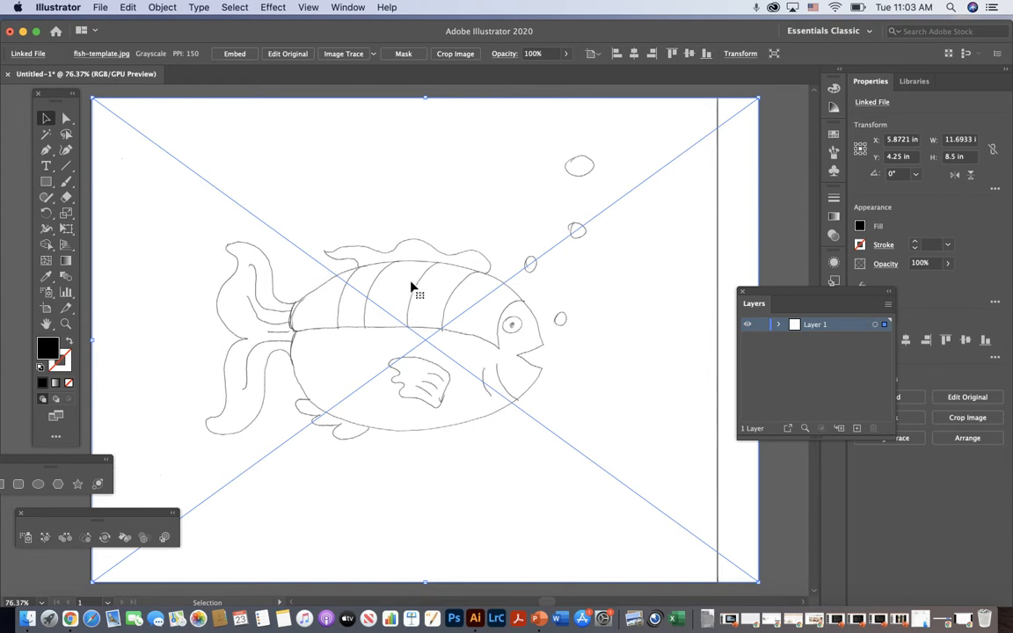
# - Lock the layer holding the fish drawing and add a new layer above it
pyautogui.click(762, 326)
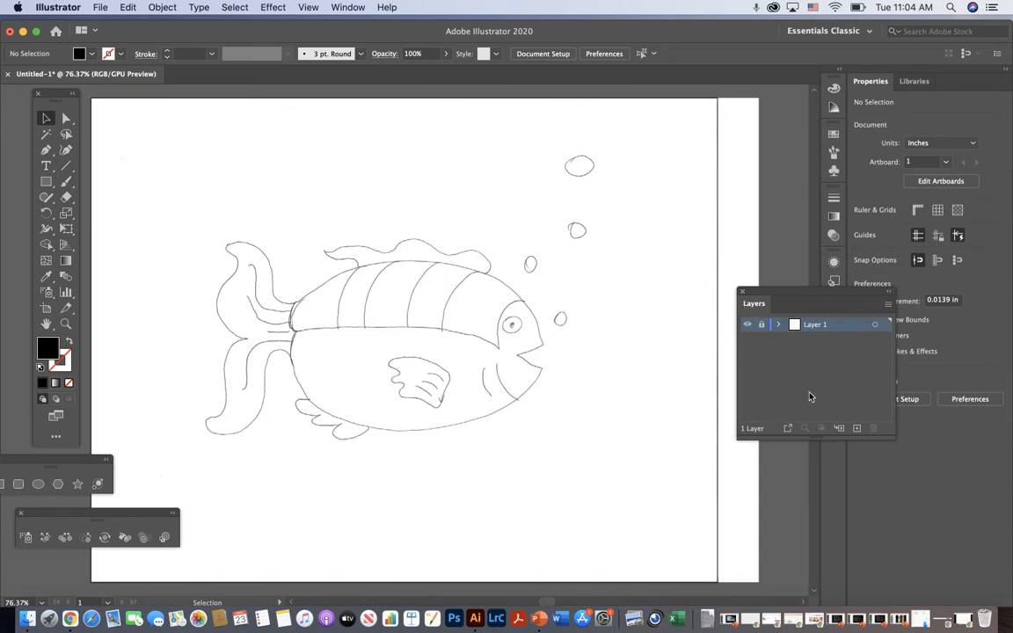
pyautogui.click(857, 428)
# - Set up the Pen tool with no fill and an orange stroke
pyautogui.click(47, 151)
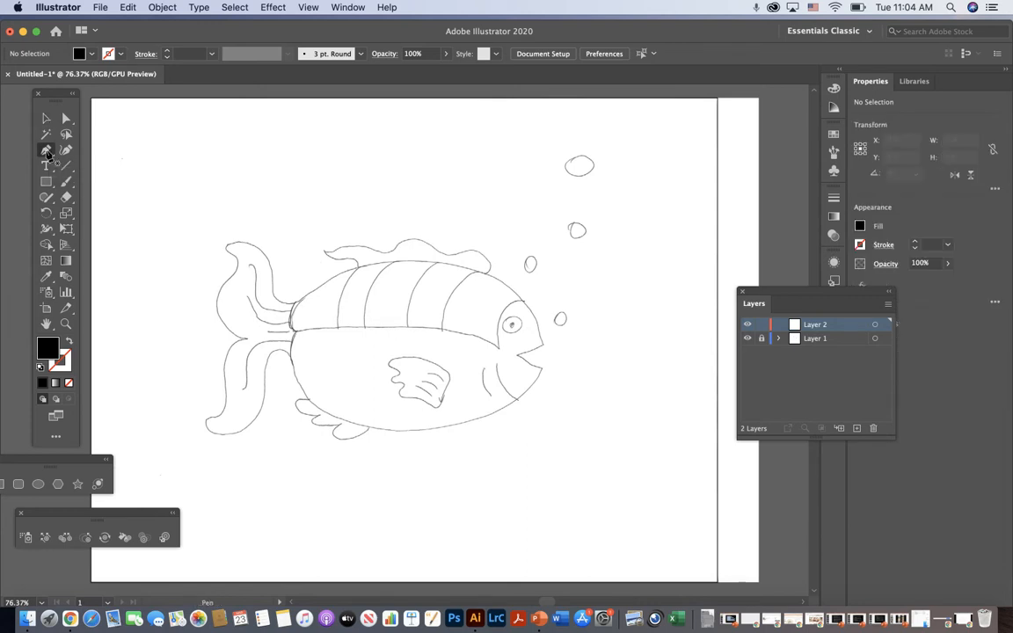
pyautogui.click(91, 55)
pyautogui.click(8, 76)
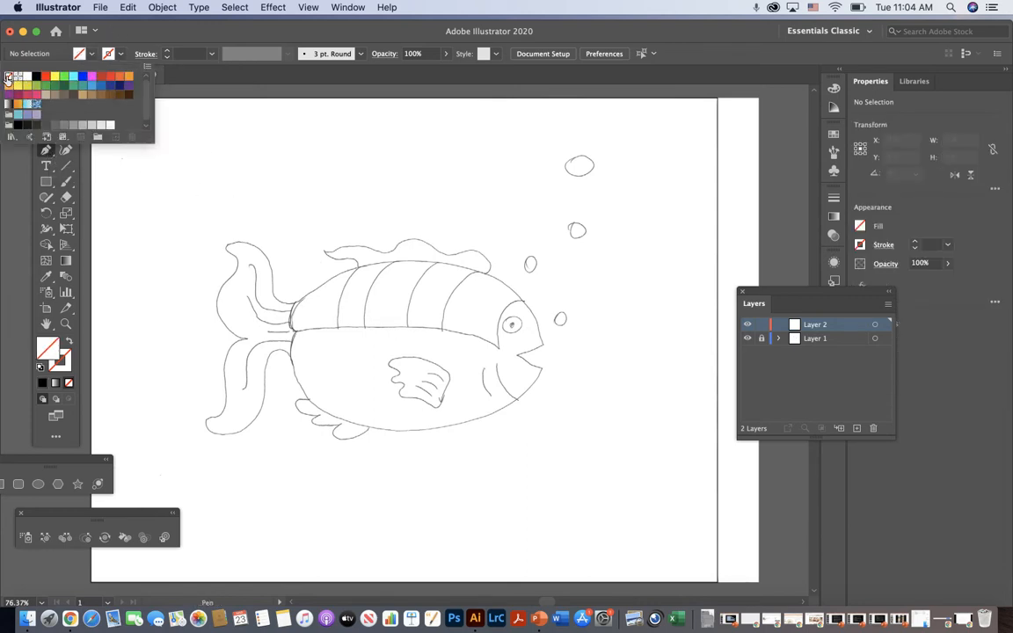
pyautogui.click(123, 56)
pyautogui.click(122, 56)
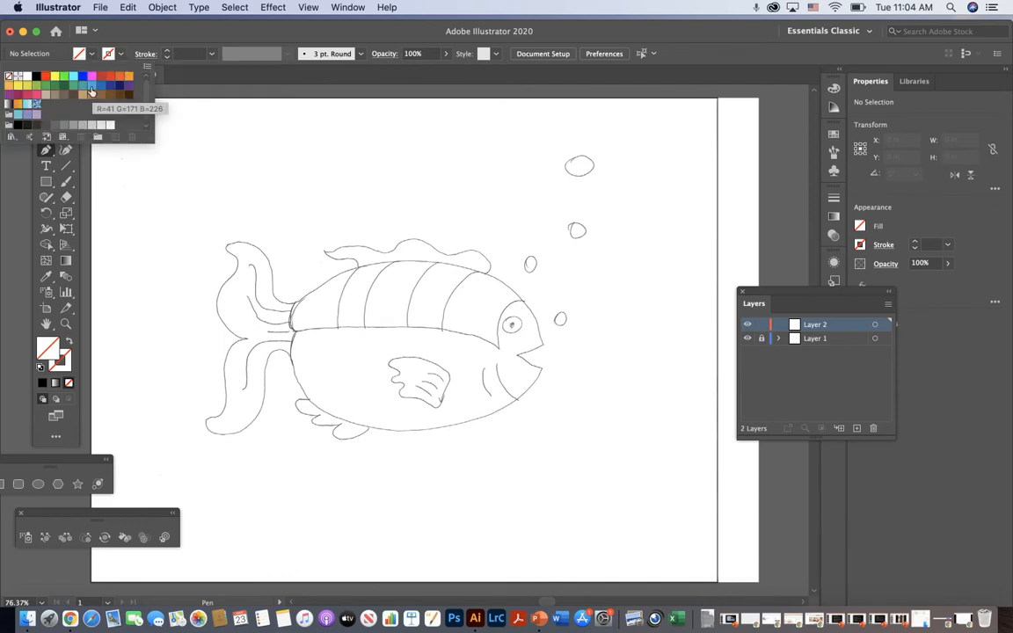
pyautogui.click(120, 77)
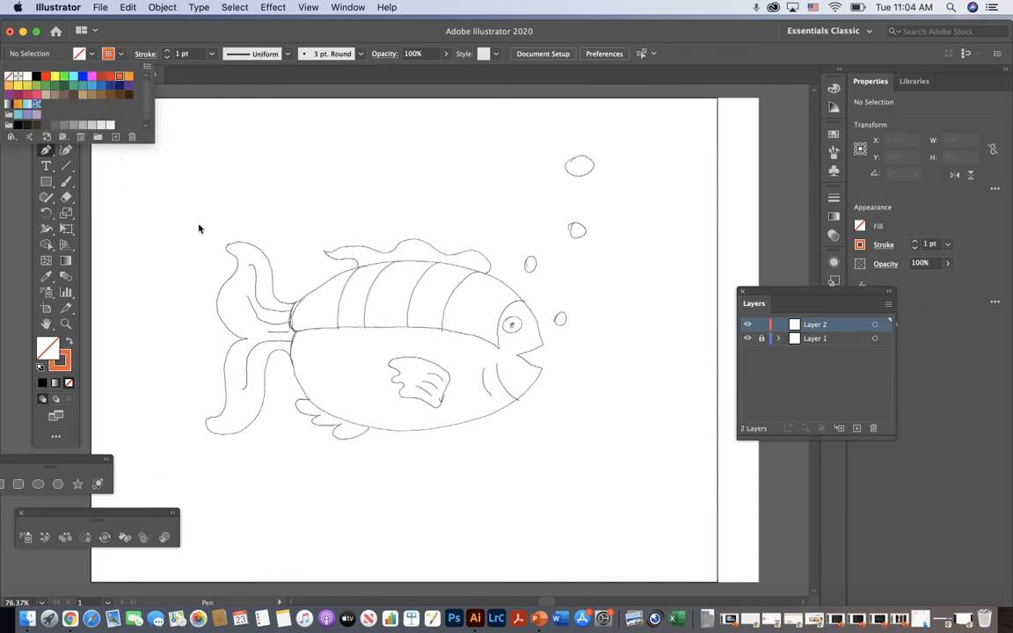
# - Trace the fish's body and open mouth as a closed Pen path about 4.4 in wide and 2.9 in high, leaving out the fins and tail
pyautogui.click(294, 305)
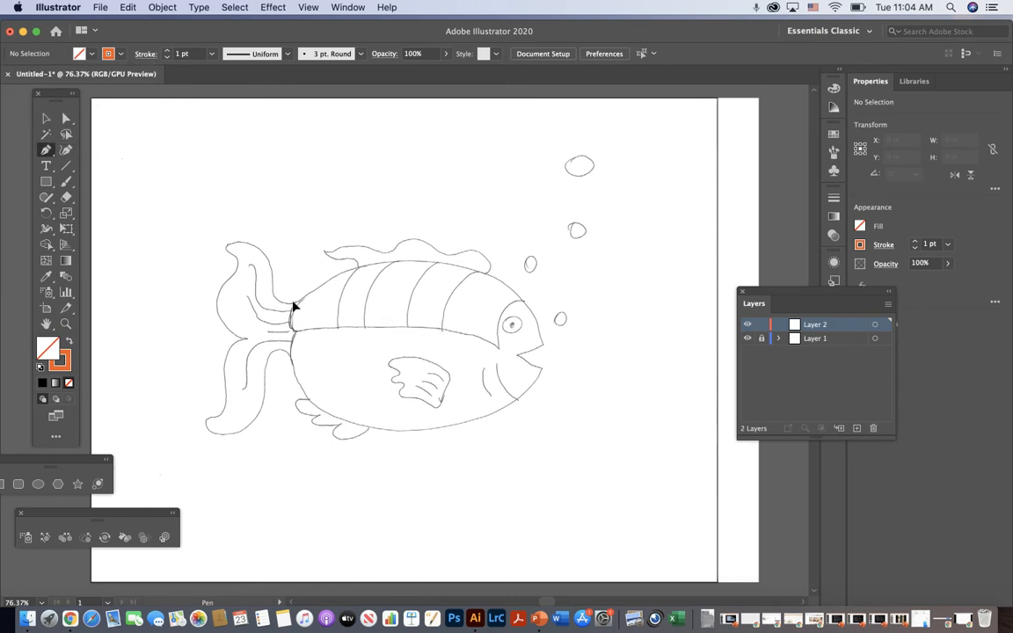
pyautogui.click(295, 305)
pyautogui.moveTo(337, 275); pyautogui.dragTo(439, 266)
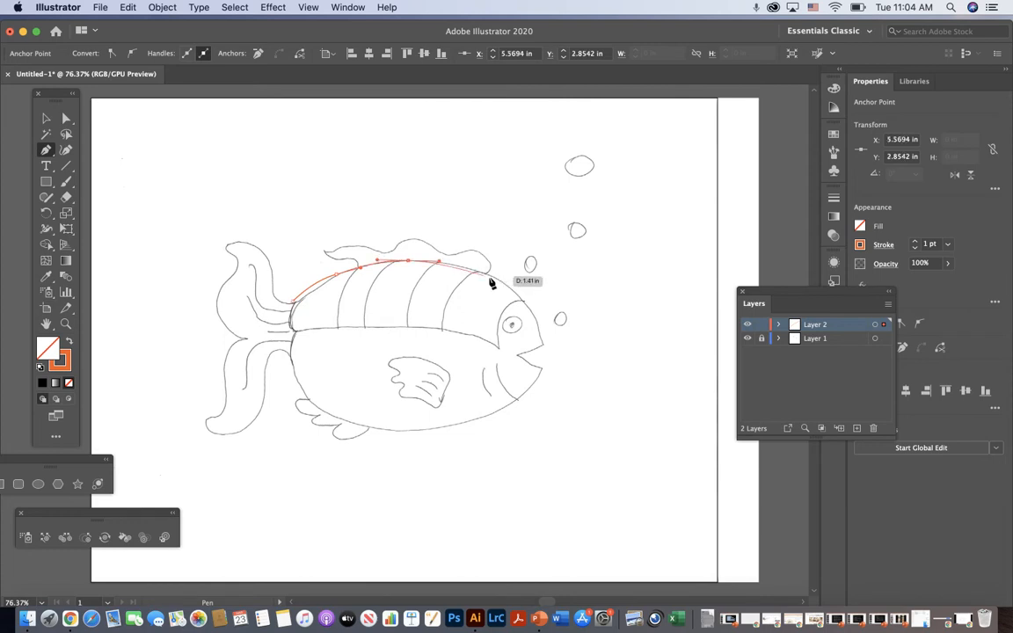
pyautogui.moveTo(526, 308); pyautogui.dragTo(519, 361)
pyautogui.click(519, 357)
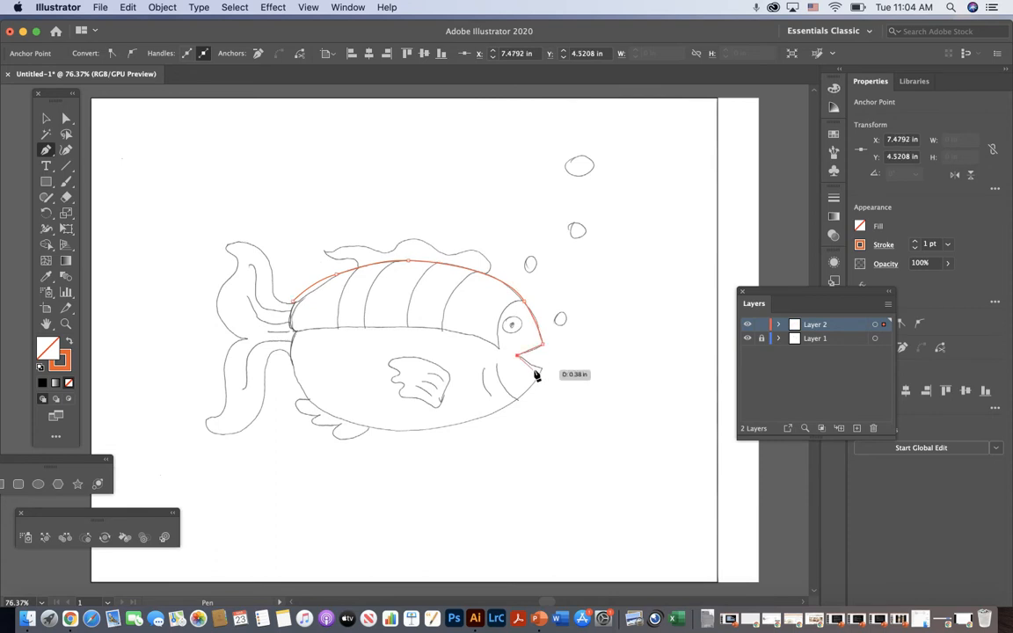
pyautogui.click(542, 367)
pyautogui.moveTo(464, 422); pyautogui.dragTo(293, 335)
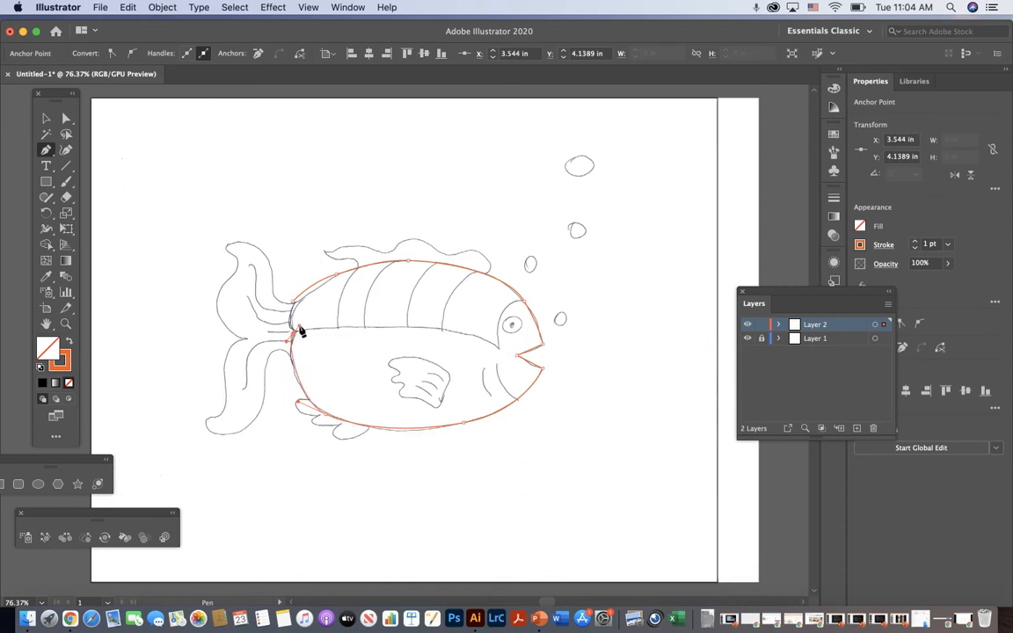
pyautogui.press('alt')
pyautogui.moveTo(288, 329); pyautogui.dragTo(293, 305)
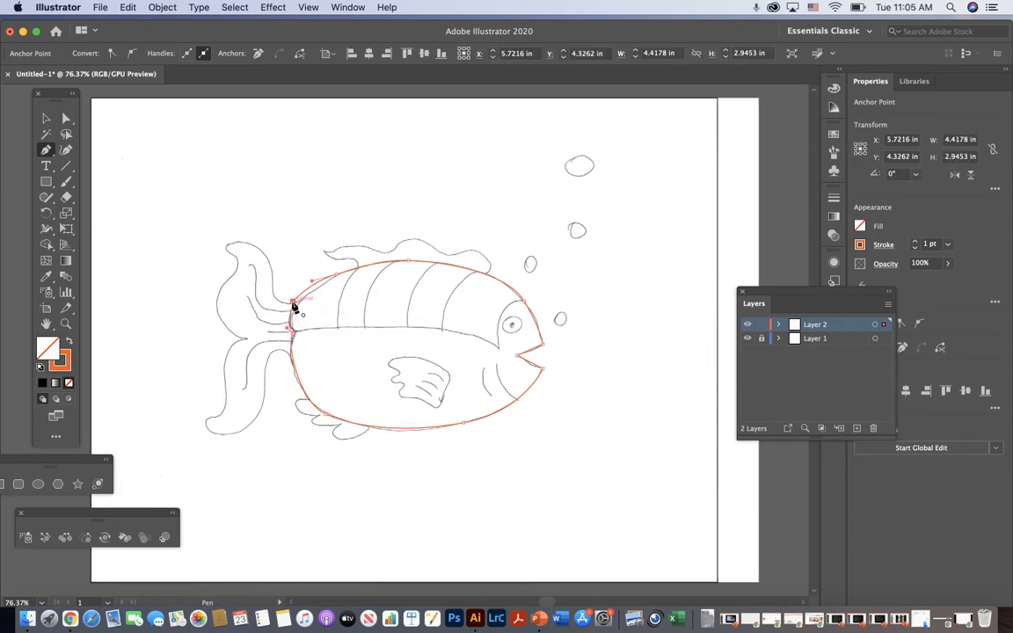
# - Fill the traced fish body with the same orange as its stroke and deselect it
pyautogui.click(45, 118)
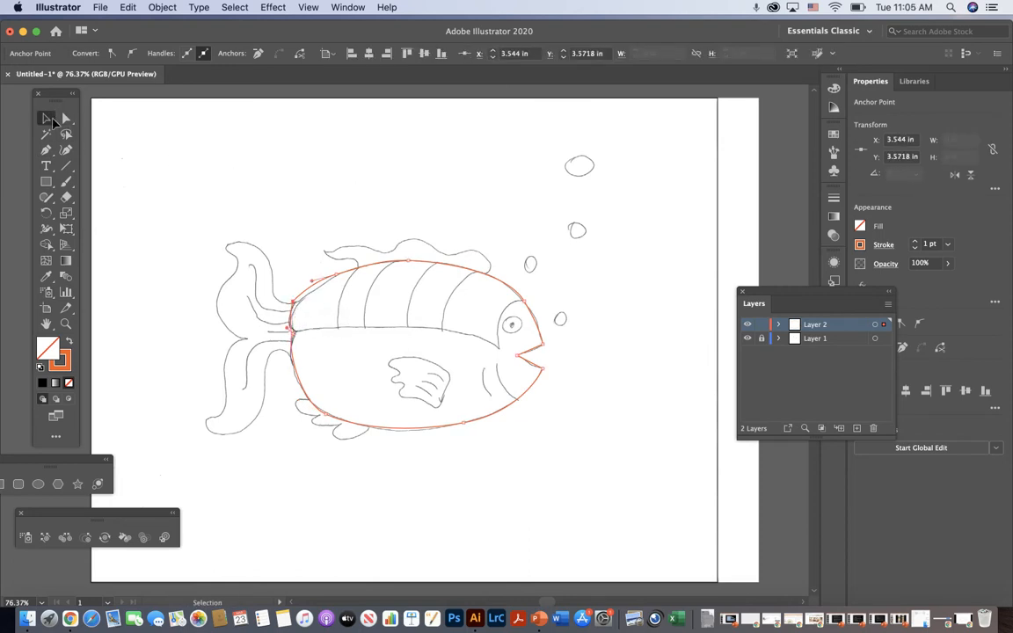
pyautogui.click(430, 271)
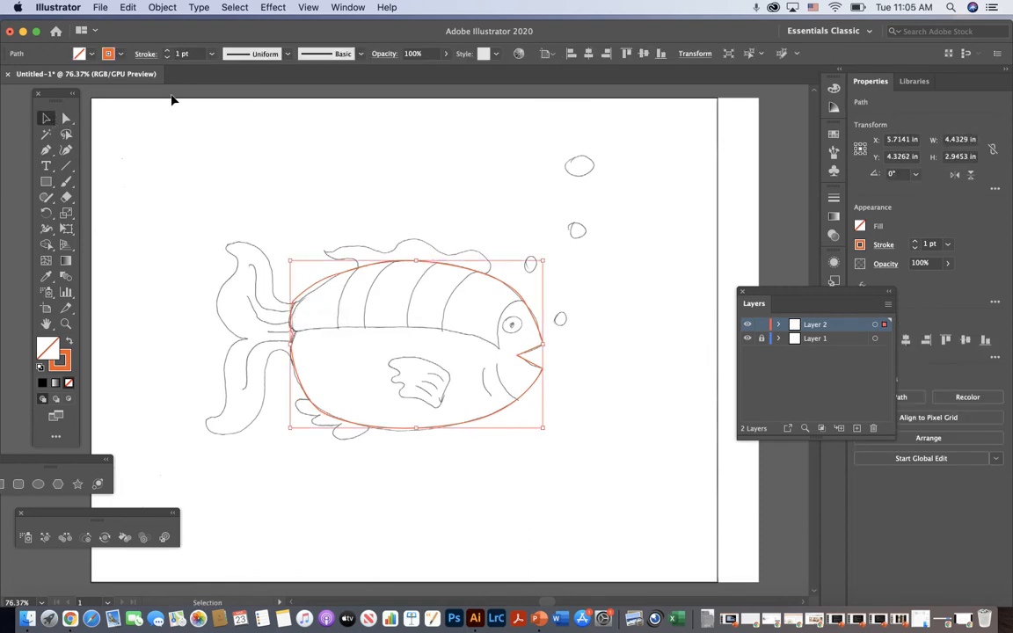
pyautogui.click(91, 57)
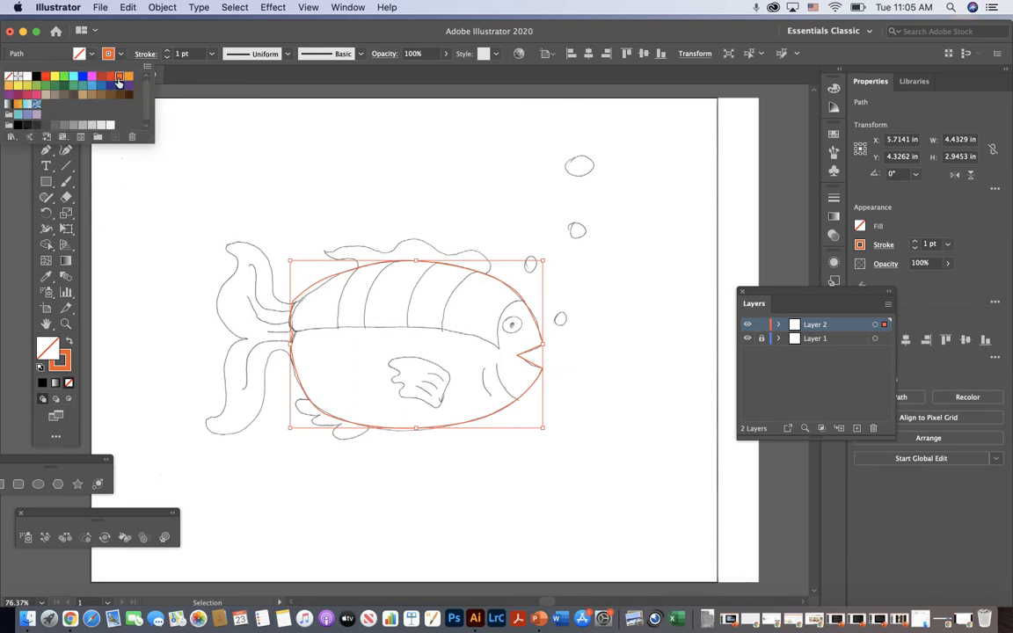
pyautogui.click(119, 75)
pyautogui.click(288, 158)
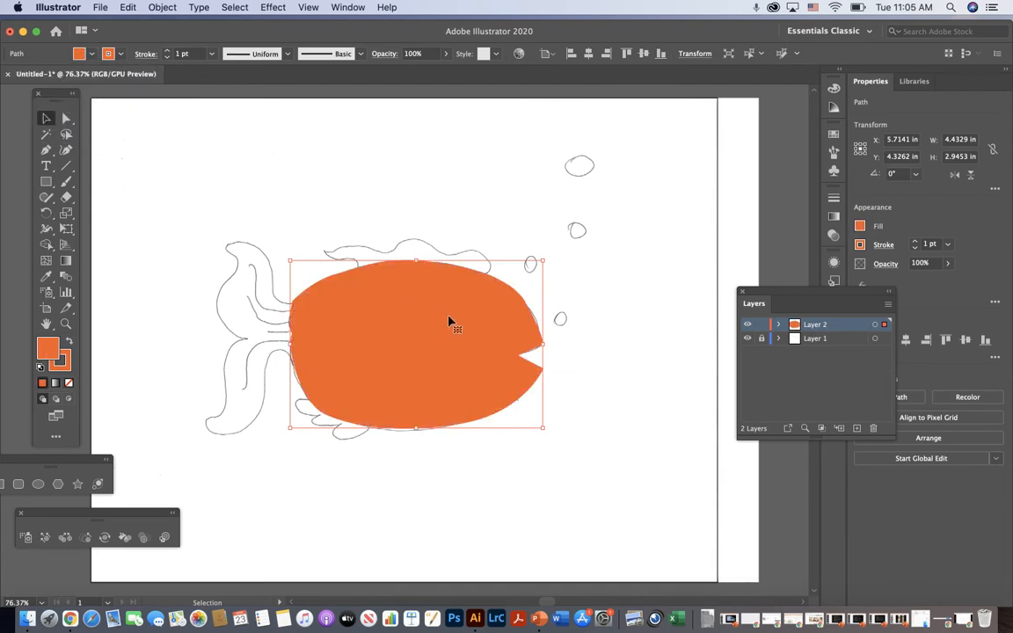
pyautogui.click(581, 346)
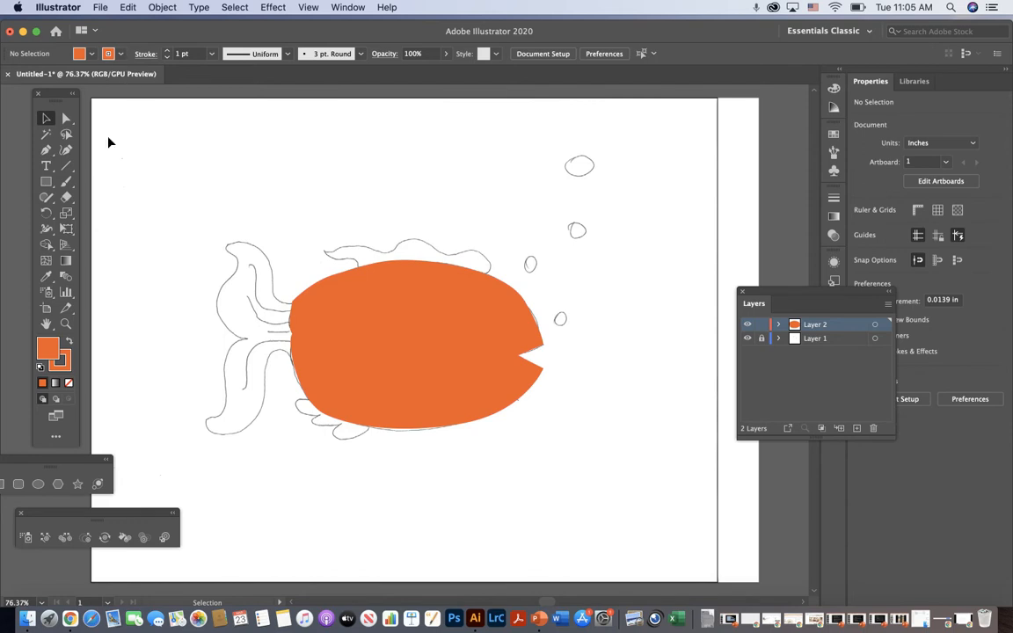
pyautogui.click(66, 150)
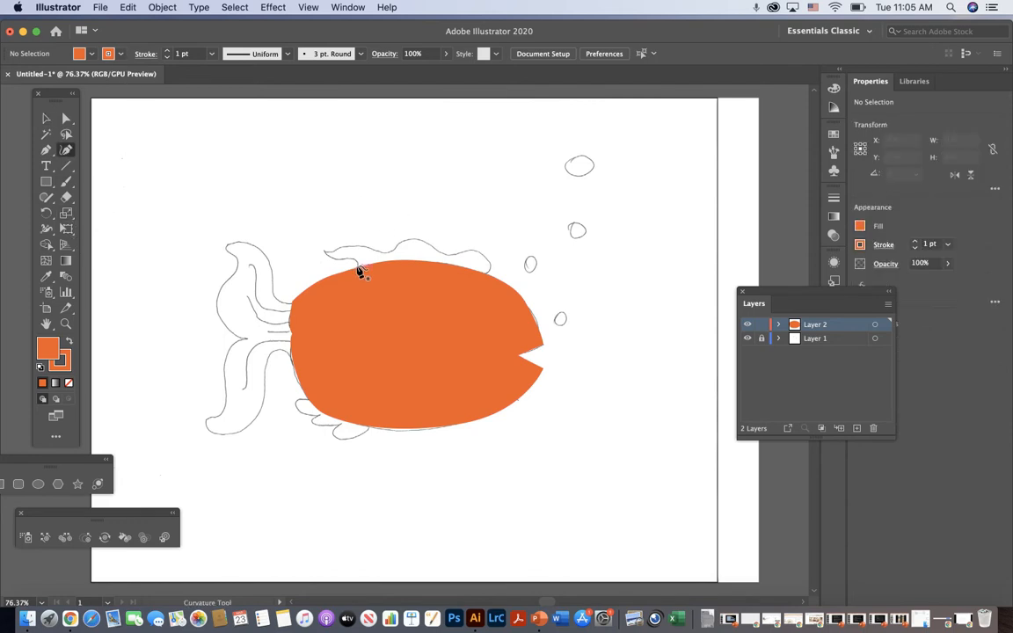
pyautogui.click(361, 272)
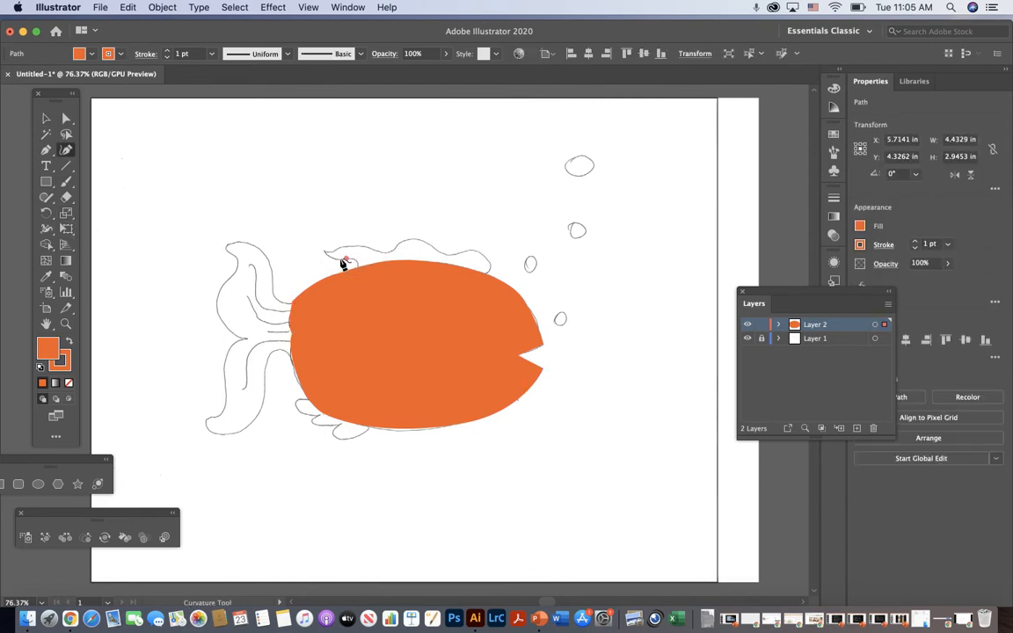
pyautogui.click(340, 258)
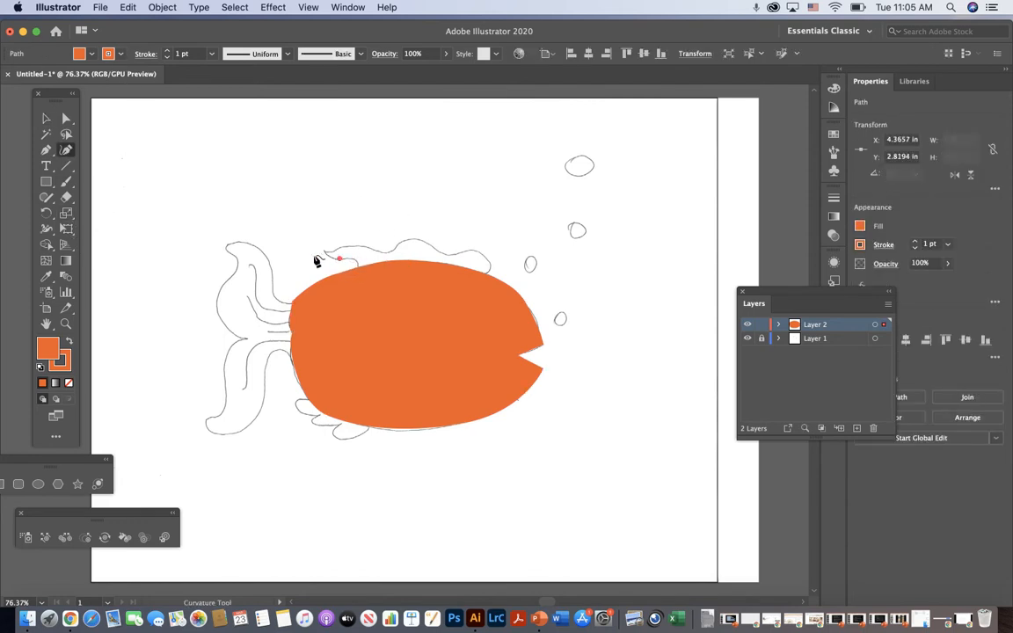
pyautogui.click(126, 8)
pyautogui.click(131, 23)
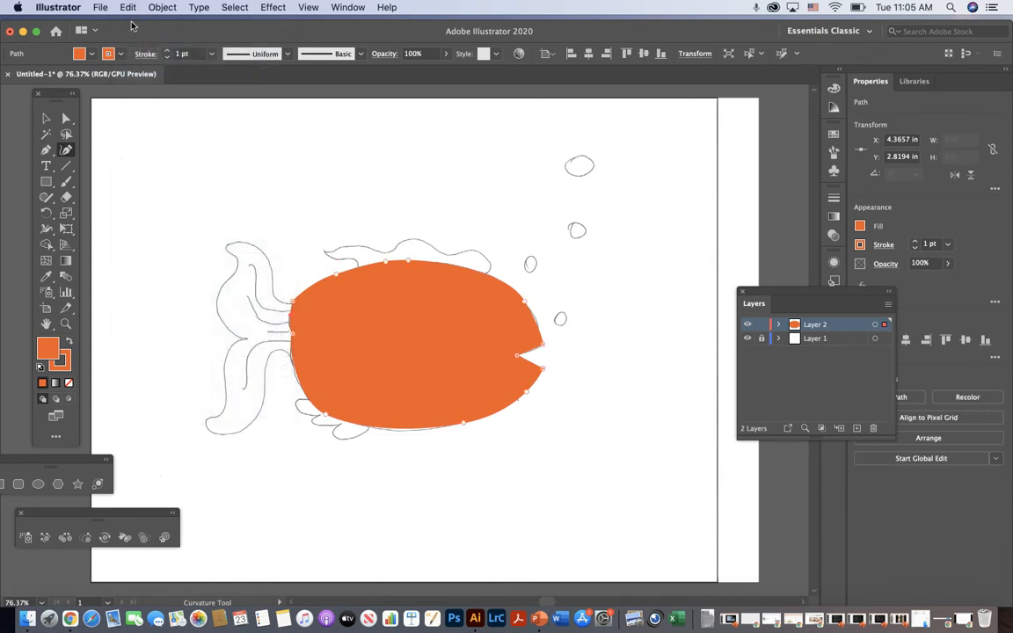
# - Trace the wavy dorsal fin above the fish's body as a closed Pen path about 2.9 in wide and 0.67 in high
pyautogui.click(46, 119)
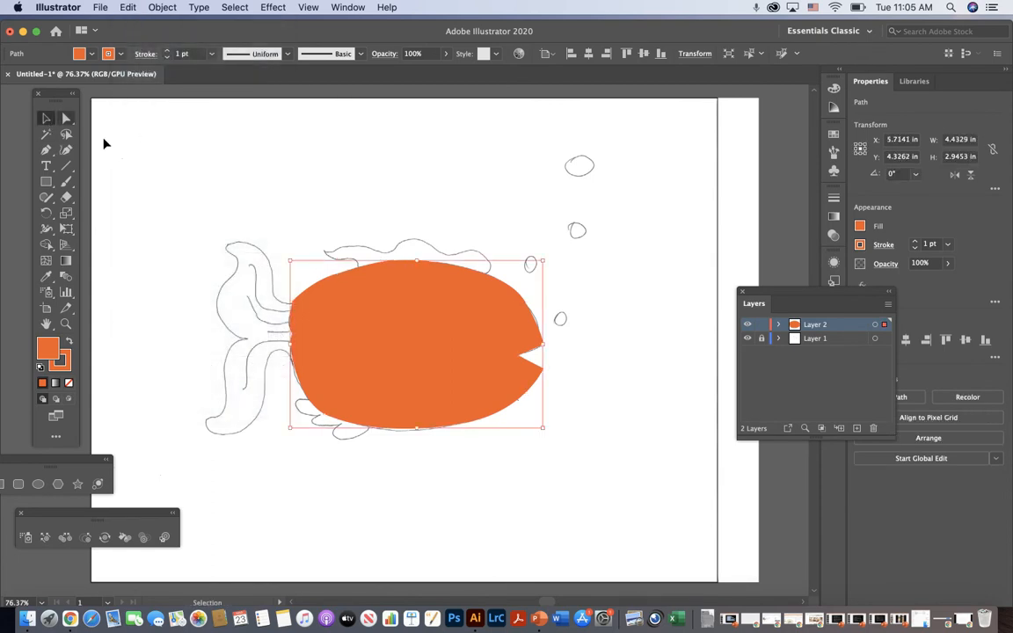
pyautogui.click(351, 205)
pyautogui.click(66, 149)
pyautogui.click(46, 150)
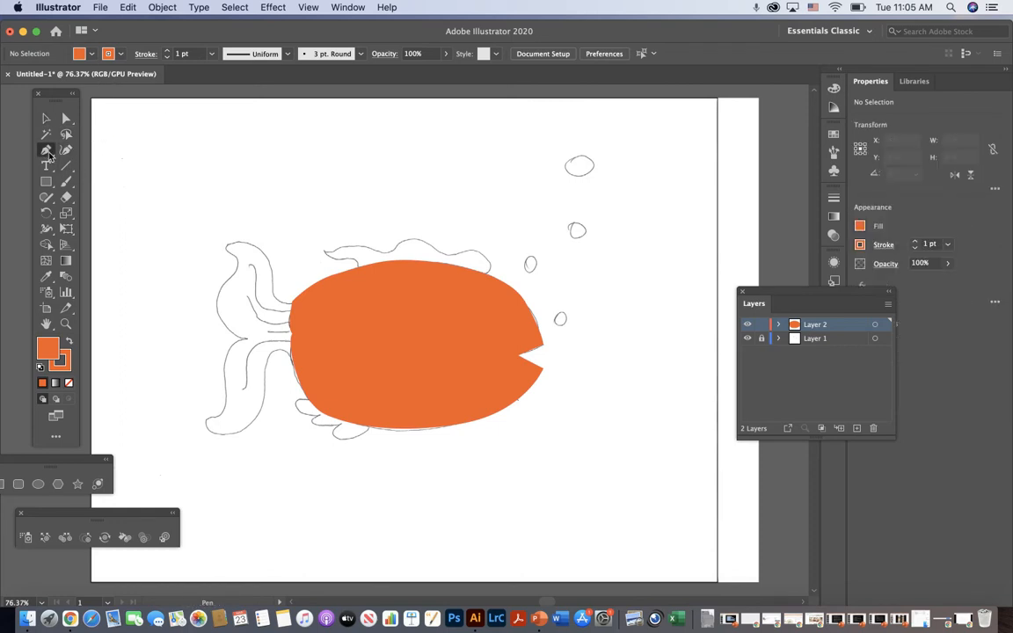
pyautogui.click(345, 260)
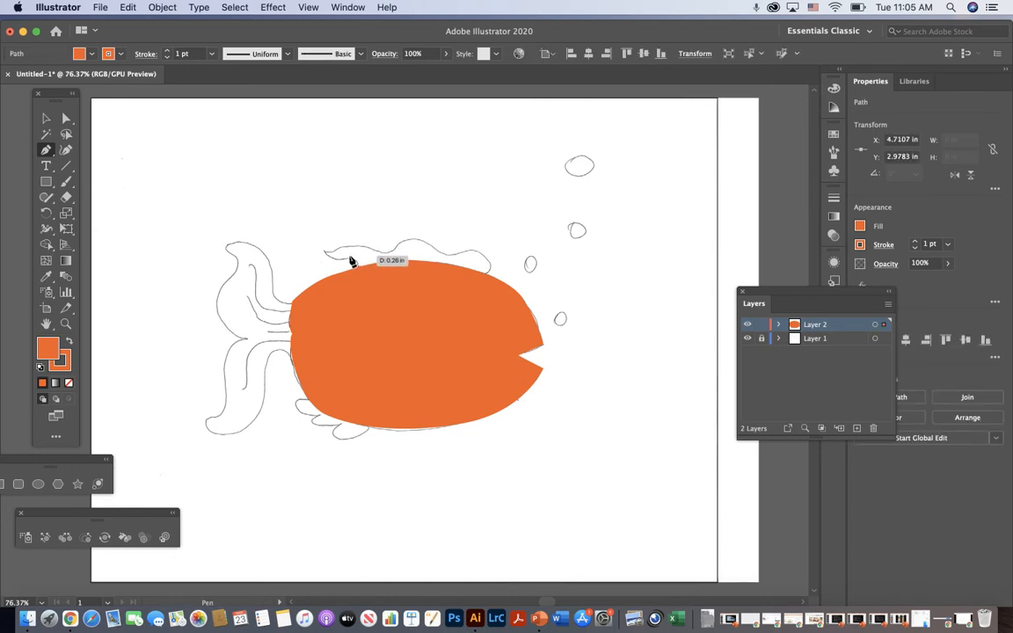
pyautogui.moveTo(344, 260)
pyautogui.mouseDown()
pyautogui.moveTo(326, 255)
pyautogui.moveTo(347, 253)
pyautogui.mouseUp()
pyautogui.click(366, 246)
pyautogui.moveTo(385, 253); pyautogui.dragTo(412, 238)
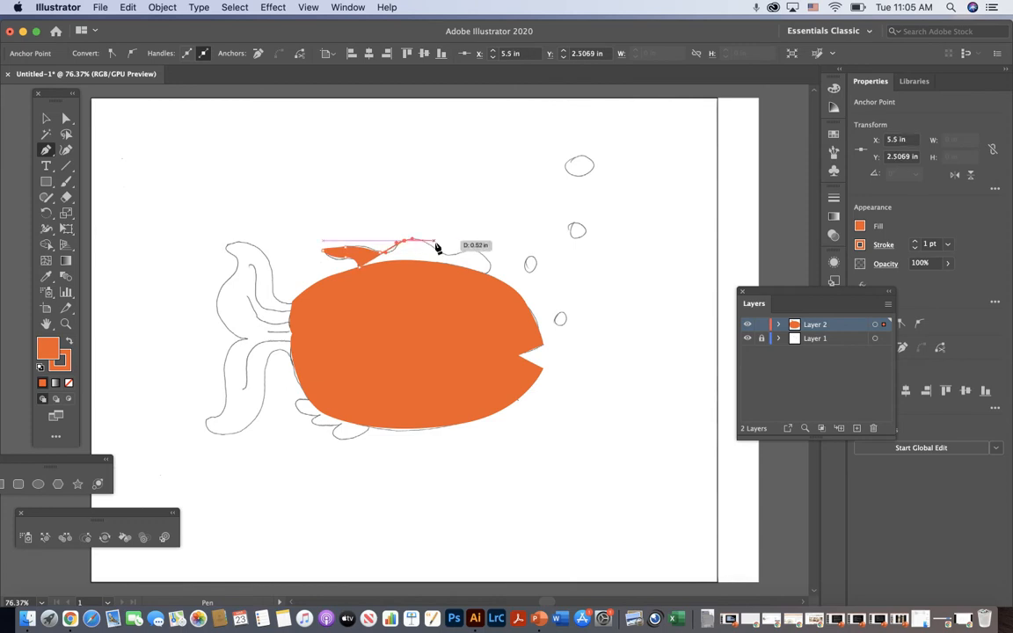
pyautogui.click(445, 258)
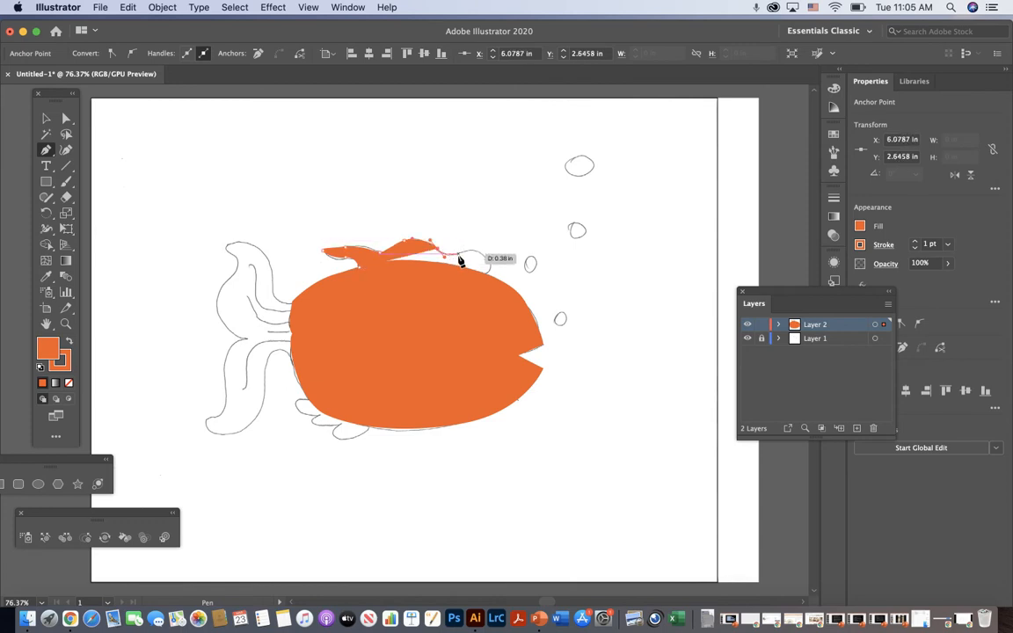
pyautogui.moveTo(466, 257); pyautogui.dragTo(484, 258)
pyautogui.moveTo(495, 265); pyautogui.dragTo(364, 274)
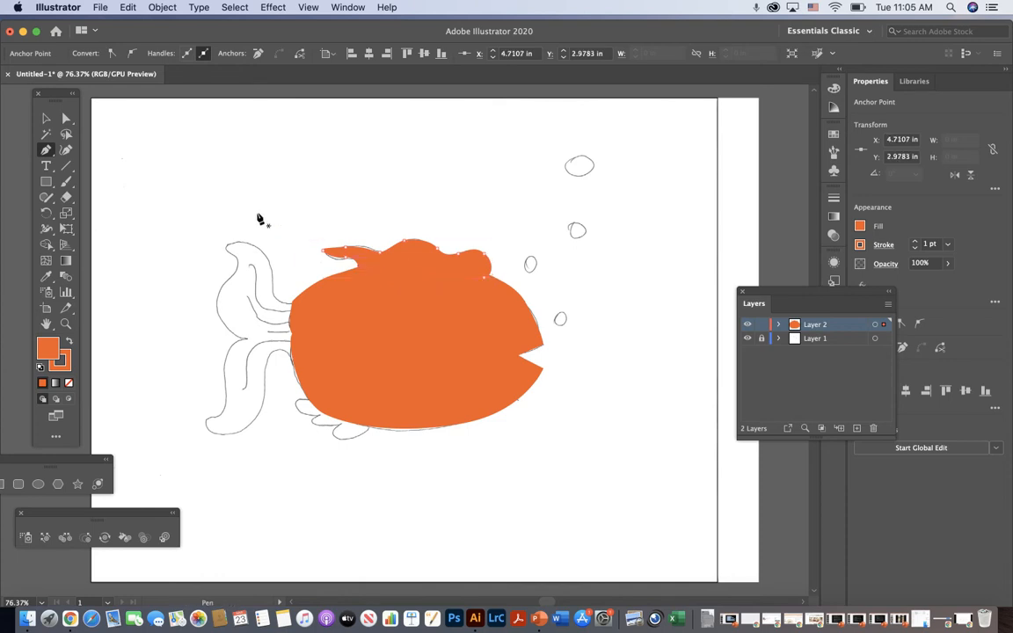
# - Move the dorsal fin clear of the body, fill it with a lighter orange, and place it back over the sketched fin
pyautogui.click(49, 118)
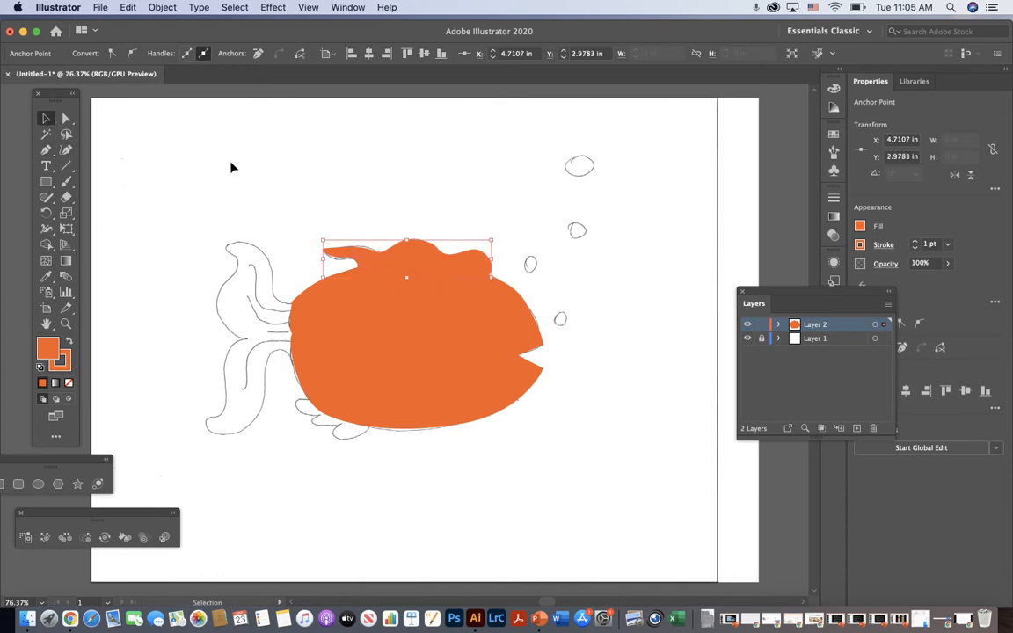
pyautogui.moveTo(425, 272); pyautogui.dragTo(423, 219)
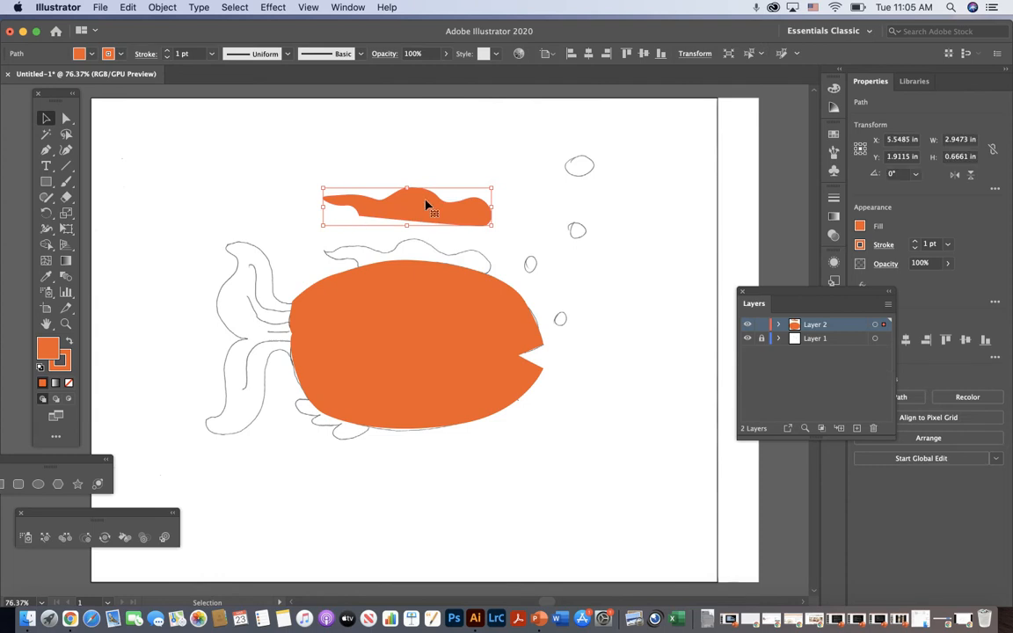
pyautogui.click(81, 53)
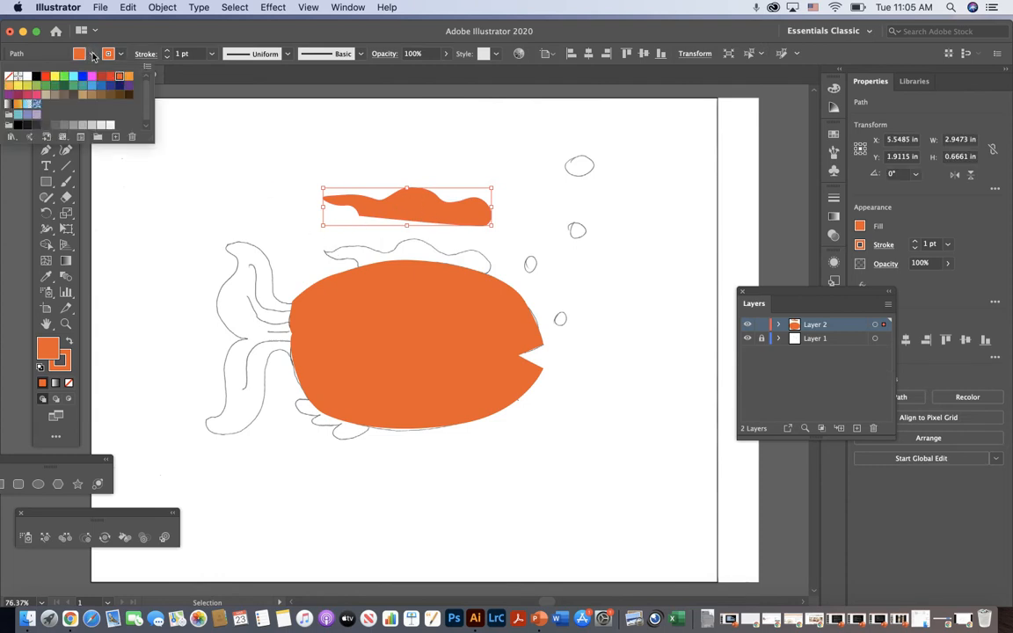
pyautogui.click(129, 77)
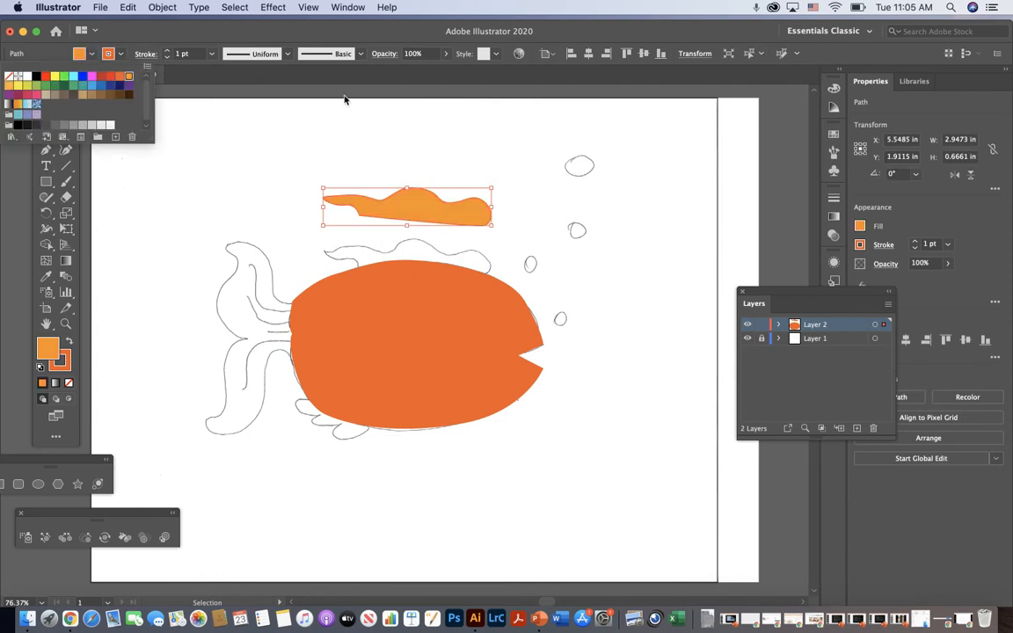
pyautogui.click(384, 120)
pyautogui.click(439, 142)
pyautogui.moveTo(425, 220); pyautogui.dragTo(437, 274)
pyautogui.click(593, 320)
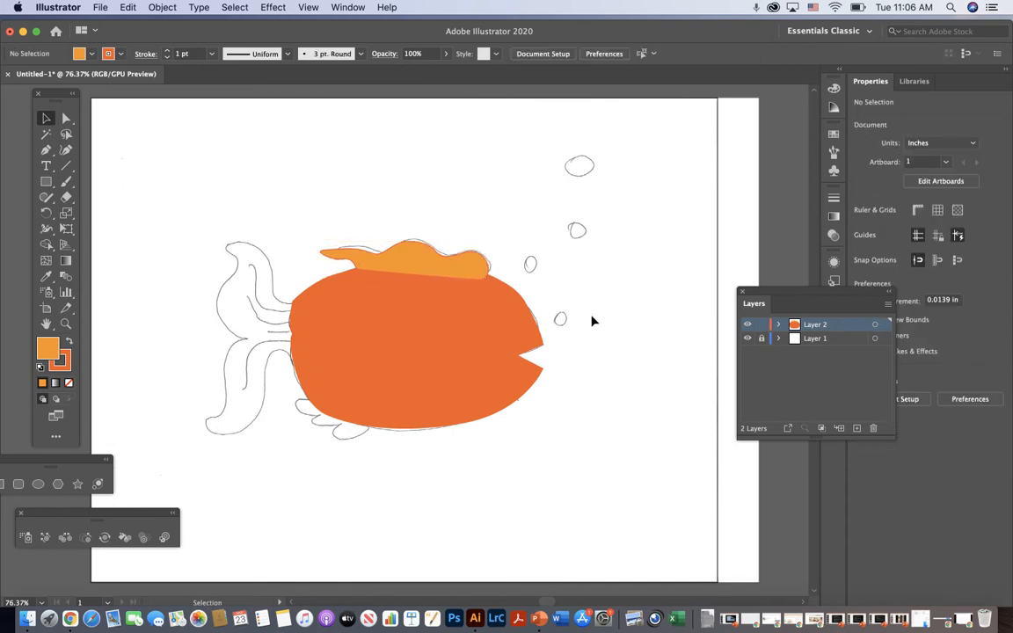
# - Send the dorsal fin behind the fish's body and nudge it to match the sketched outline
pyautogui.click(447, 268)
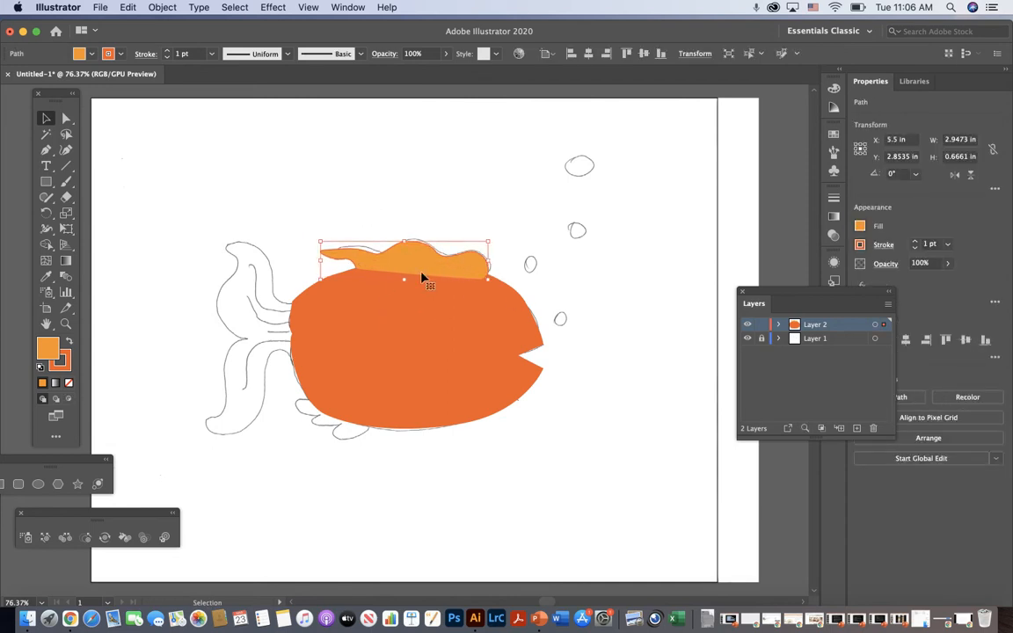
pyautogui.click(164, 7)
pyautogui.moveTo(173, 37)
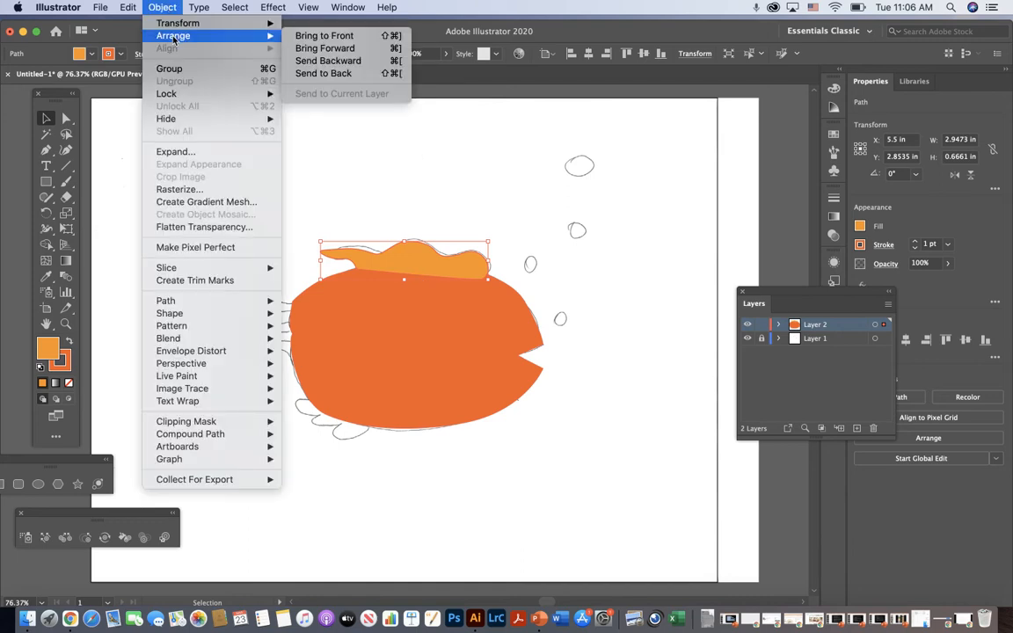
pyautogui.click(351, 75)
pyautogui.click(580, 496)
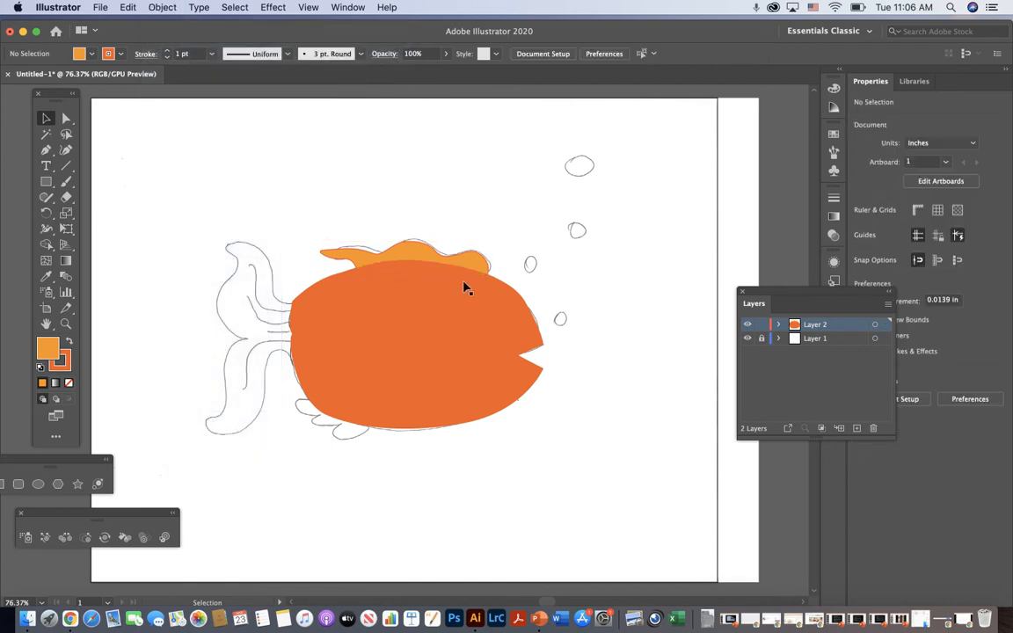
pyautogui.click(417, 254)
pyautogui.click(603, 325)
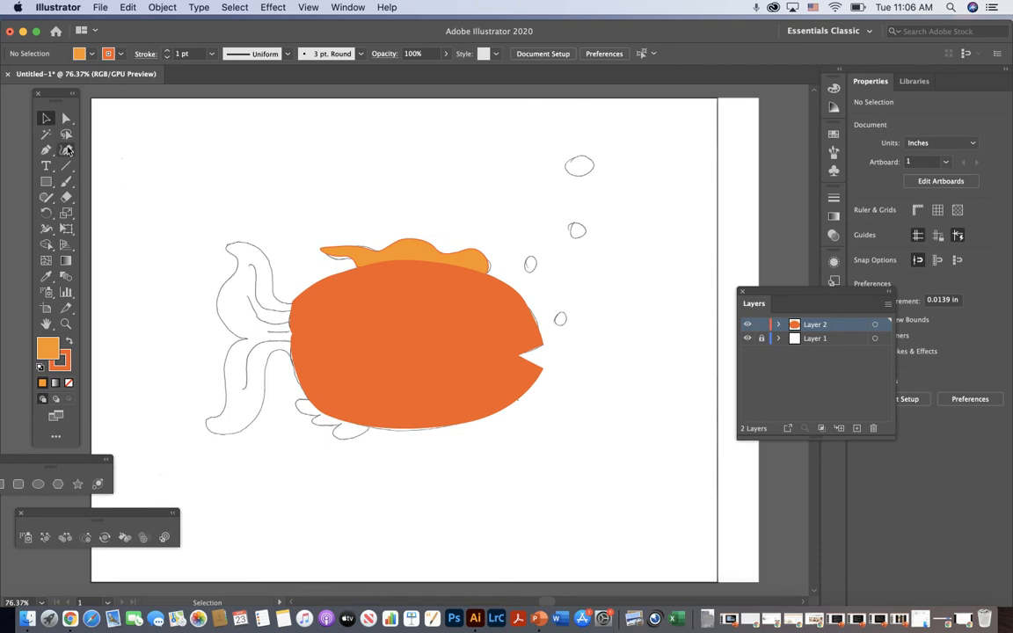
# - Draw a light-orange circle about 0.55 in across on the fish's head above the mouth as the eye
pyautogui.moveTo(49, 181); pyautogui.dragTo(99, 215)
pyautogui.moveTo(481, 315); pyautogui.dragTo(535, 346)
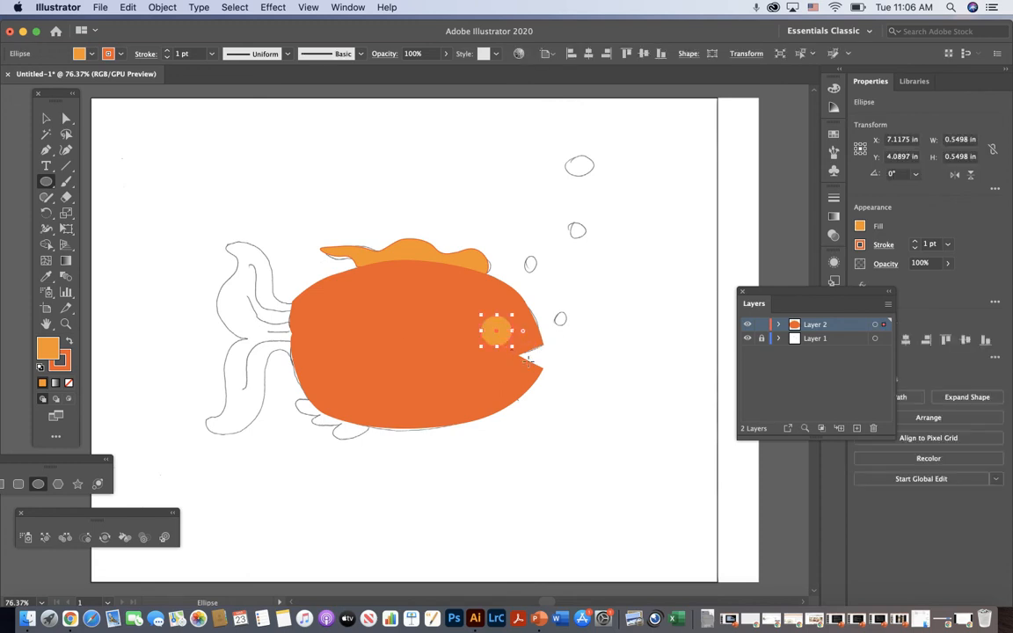
pyautogui.press('v')
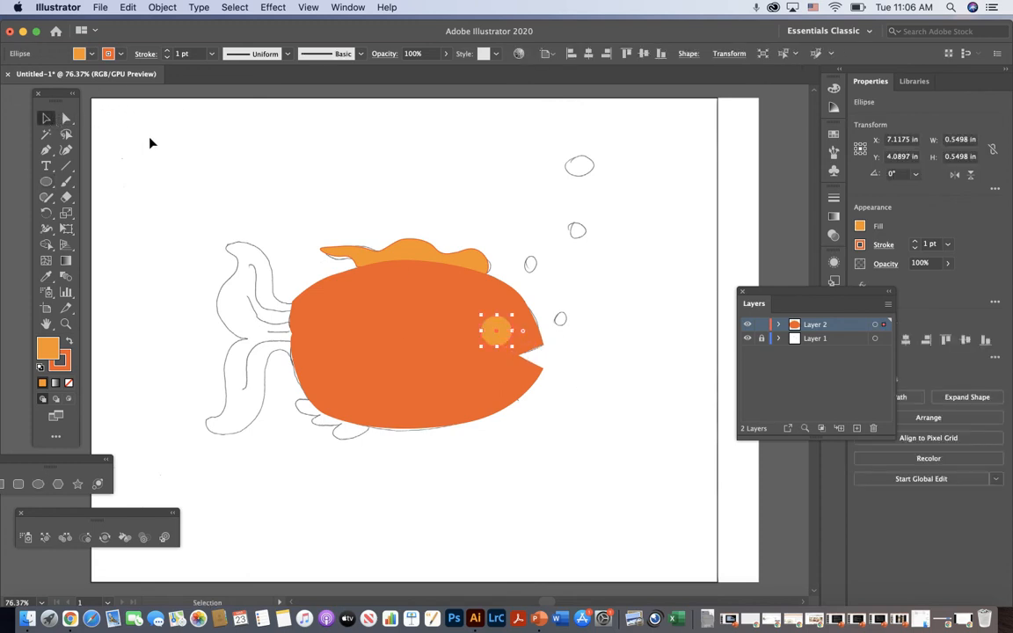
pyautogui.click(151, 144)
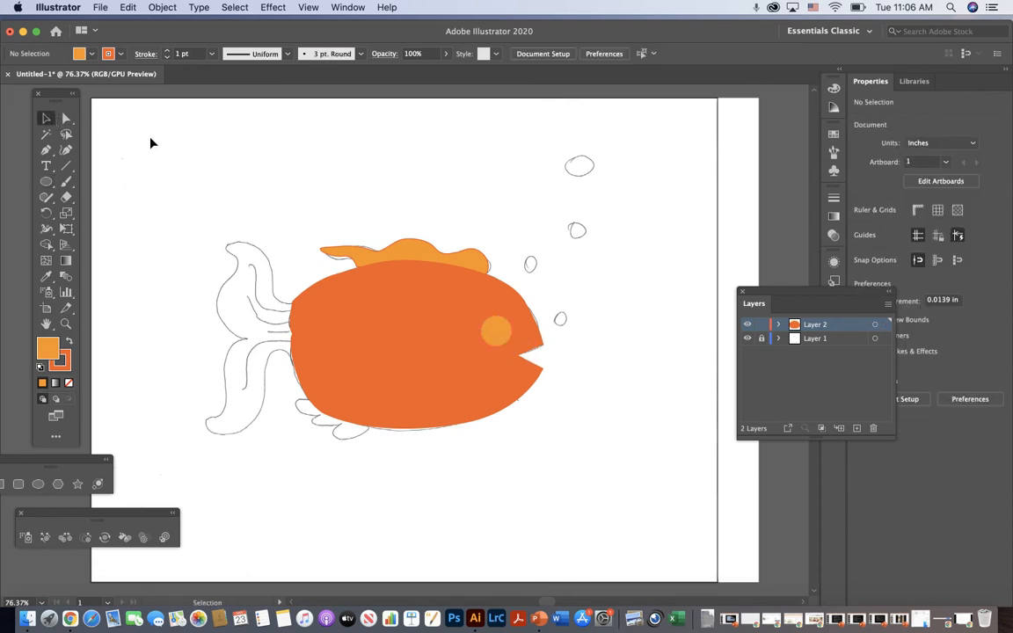
# - Draw a circle about 0.34 in across, fill it black, and place it on the eye's lower right part as the pupil
pyautogui.click(47, 181)
pyautogui.moveTo(162, 170); pyautogui.dragTo(183, 191)
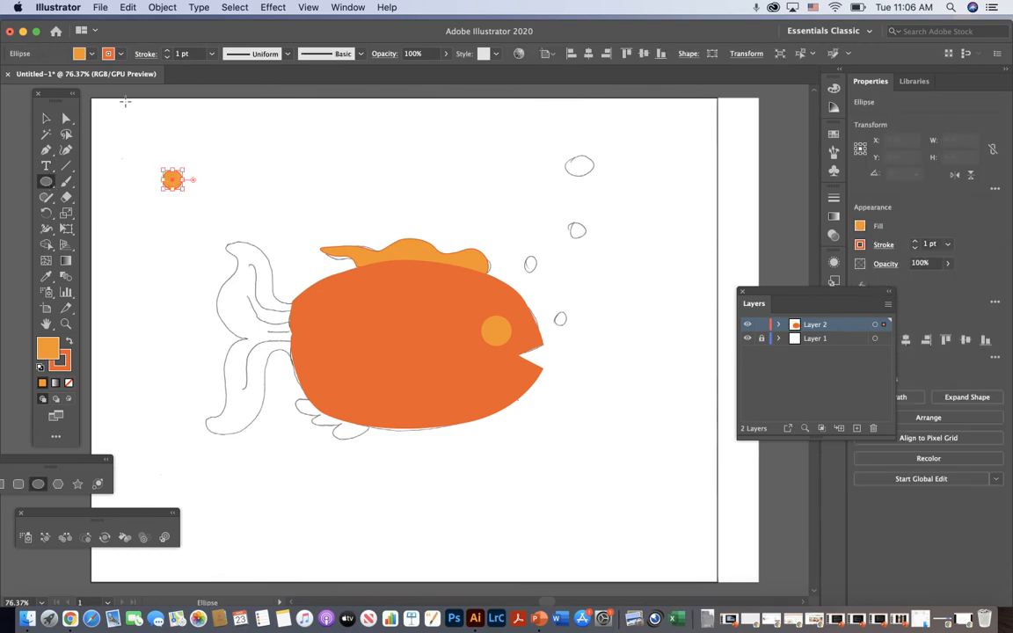
pyautogui.click(80, 54)
pyautogui.click(36, 77)
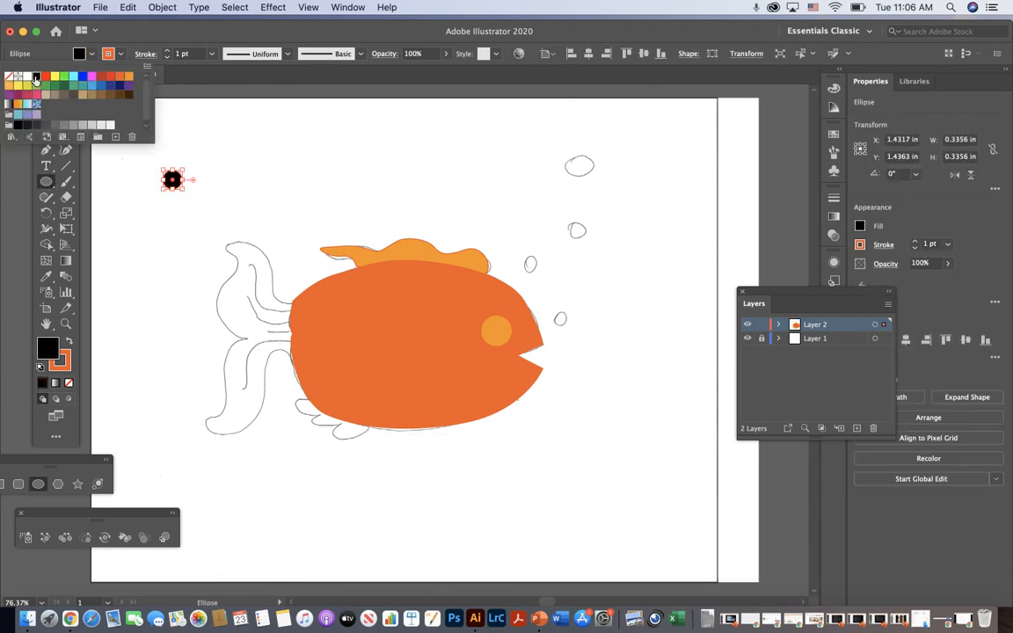
pyautogui.click(48, 119)
pyautogui.moveTo(159, 171); pyautogui.dragTo(502, 339)
pyautogui.click(573, 361)
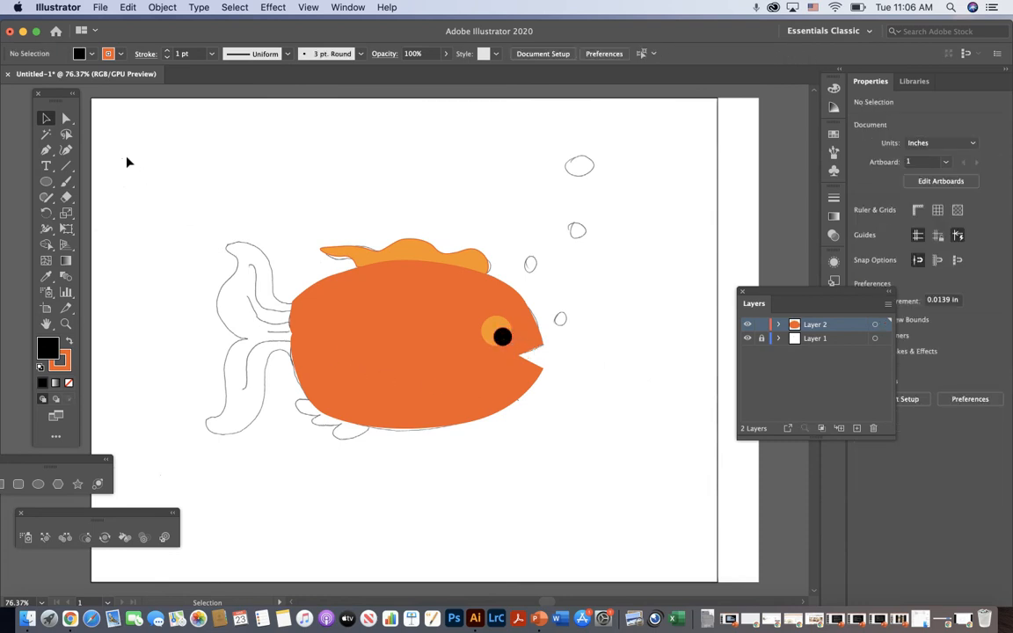
# - Draw a circle about 0.27 in across, fill it white, and place it at the eye's centre, overlapping the pupil, as a highlight
pyautogui.click(45, 181)
pyautogui.moveTo(164, 158); pyautogui.dragTo(182, 172)
pyautogui.click(81, 53)
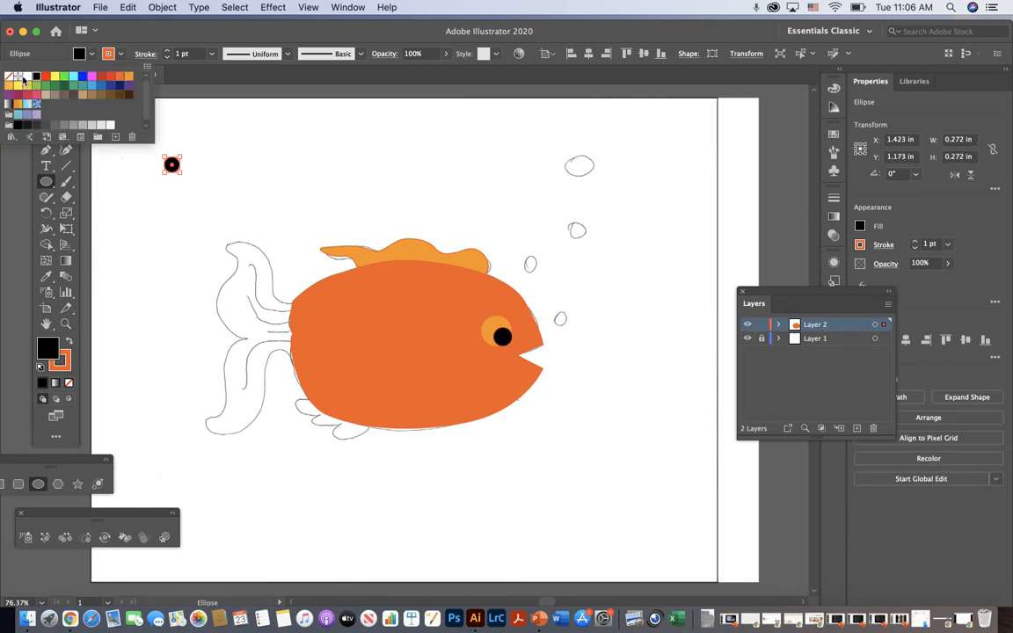
pyautogui.click(25, 76)
pyautogui.click(47, 119)
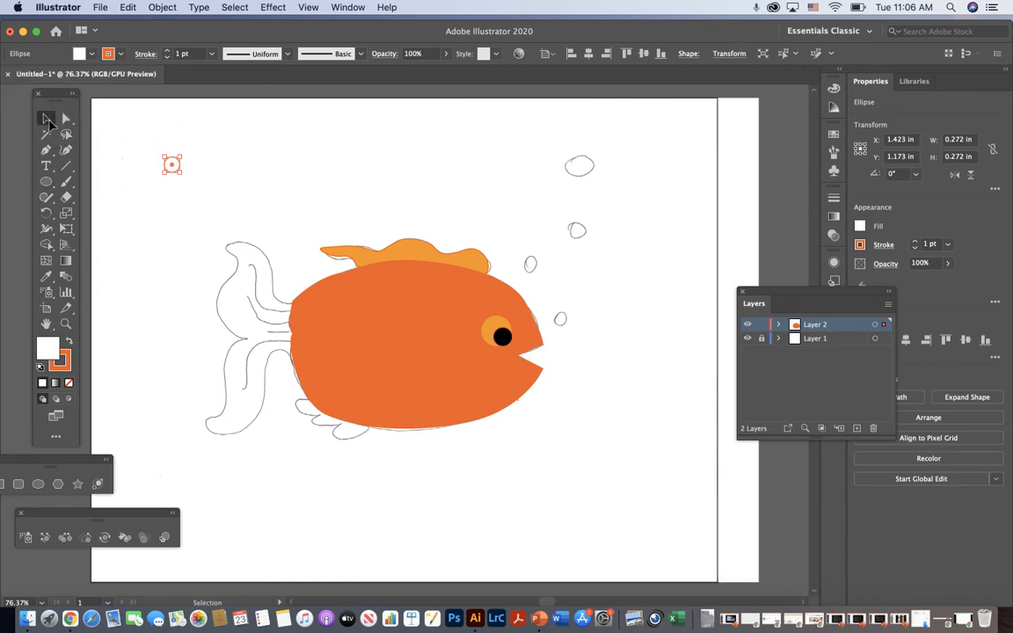
pyautogui.moveTo(173, 165); pyautogui.dragTo(498, 332)
pyautogui.click(585, 273)
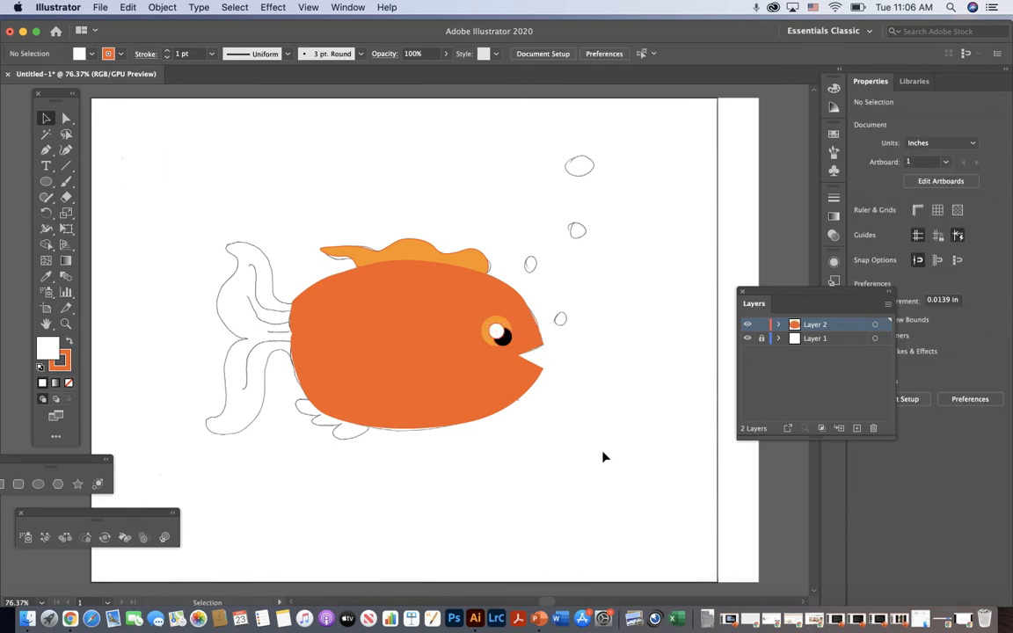
# - Shrink the white eye highlight to about 0.23 in across and deselect it
pyautogui.click(498, 335)
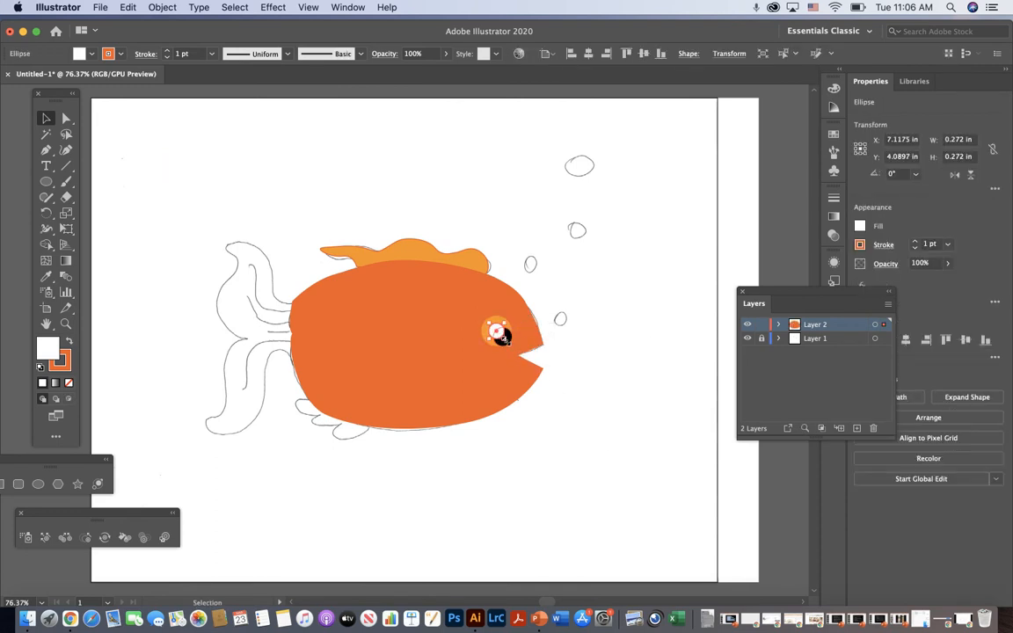
pyautogui.moveTo(502, 337); pyautogui.dragTo(500, 335)
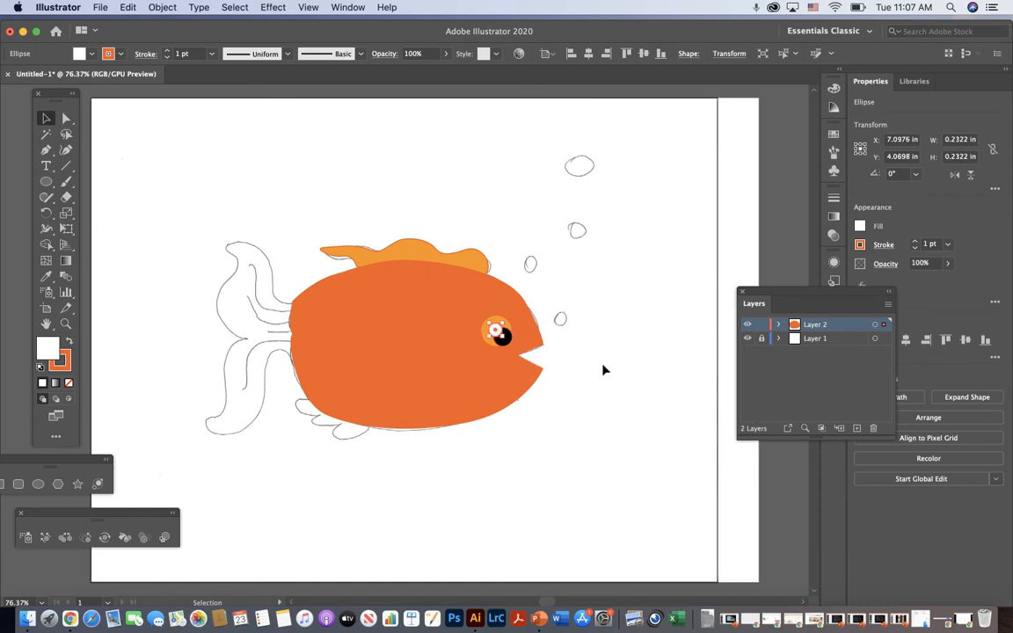
pyautogui.click(618, 381)
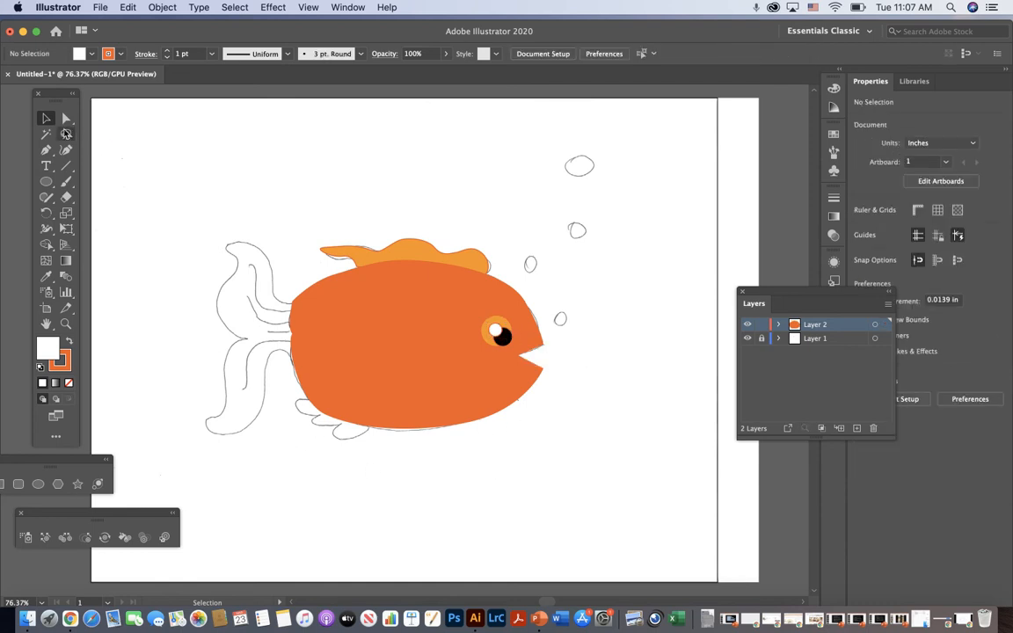
# - Trace the scalloped fin under the fish's belly as a closed Pen path about 1.45 in wide and 0.75 in high
pyautogui.click(45, 150)
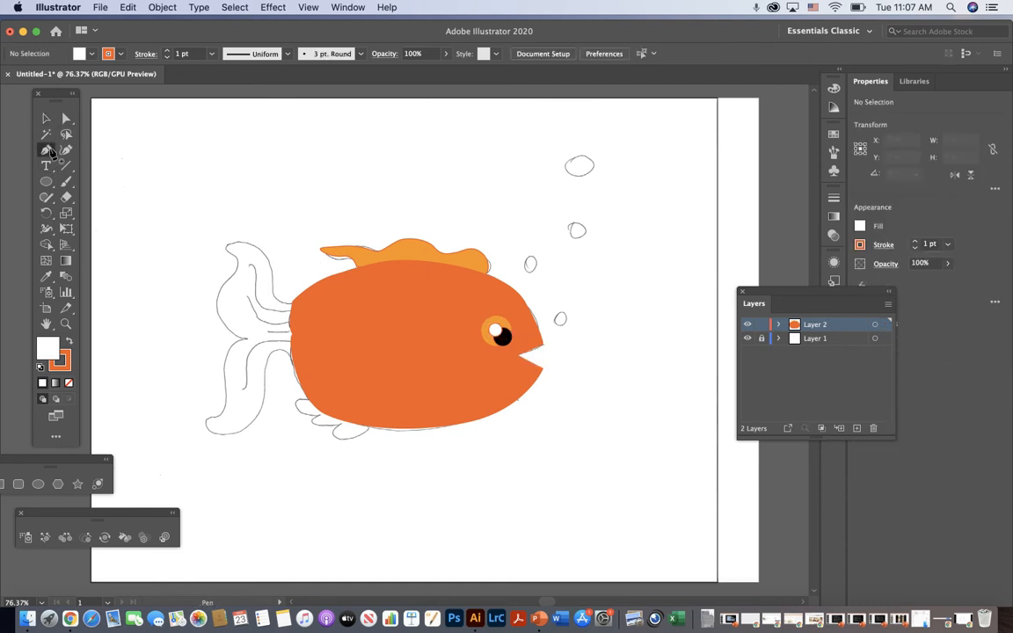
pyautogui.click(374, 429)
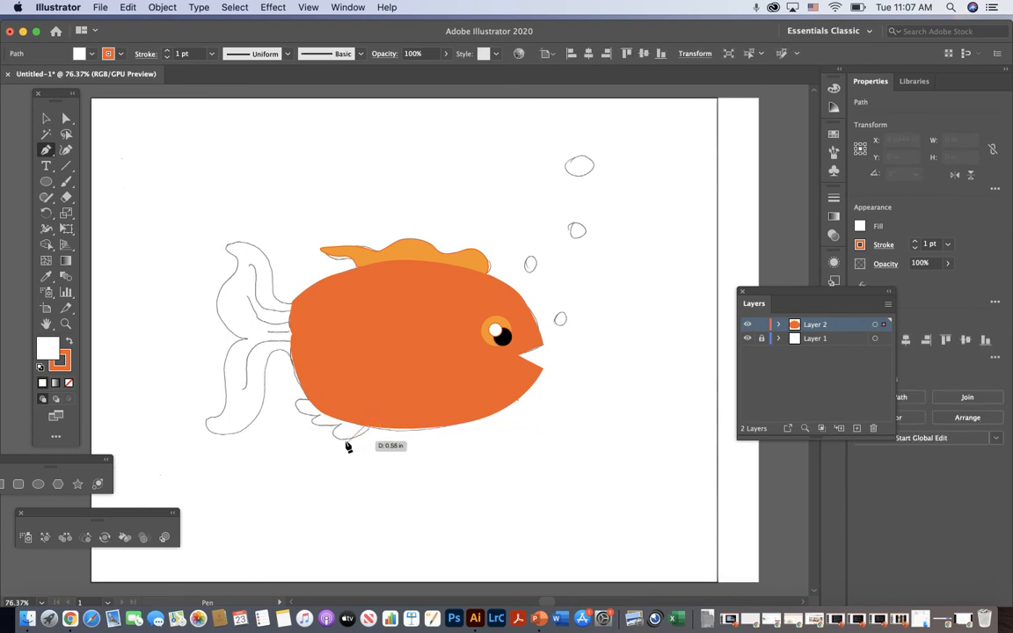
pyautogui.moveTo(342, 443); pyautogui.dragTo(339, 432)
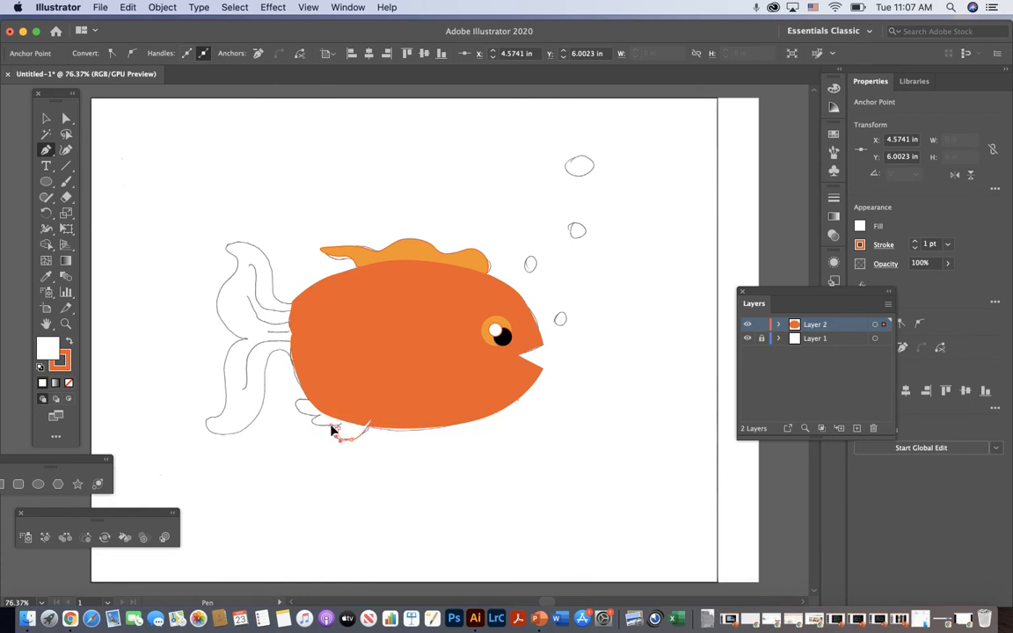
pyautogui.moveTo(332, 430)
pyautogui.mouseDown()
pyautogui.moveTo(313, 431)
pyautogui.moveTo(318, 415)
pyautogui.mouseUp()
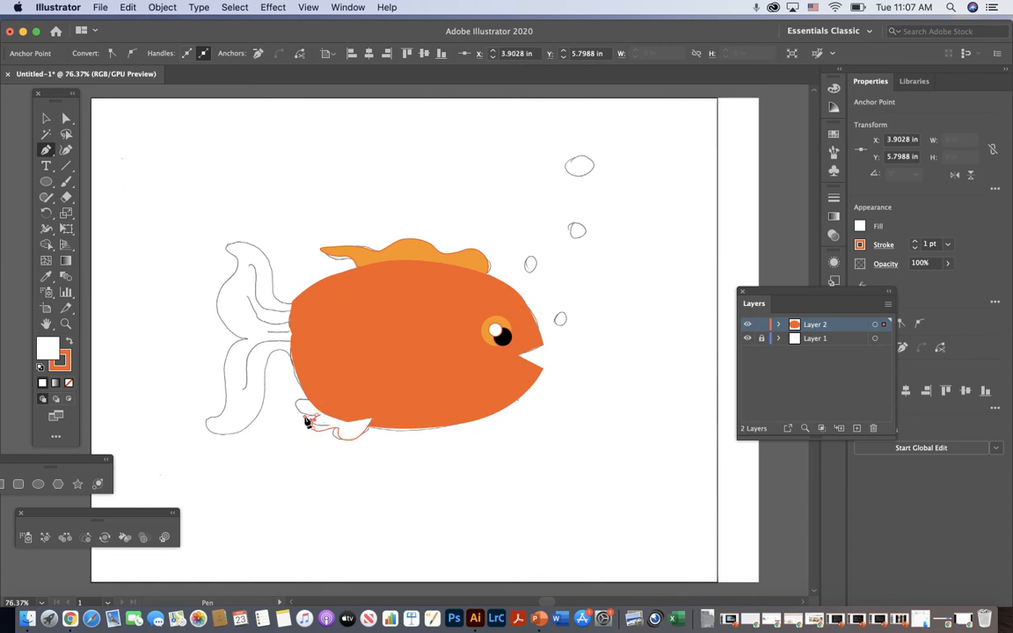
pyautogui.moveTo(290, 403); pyautogui.dragTo(374, 424)
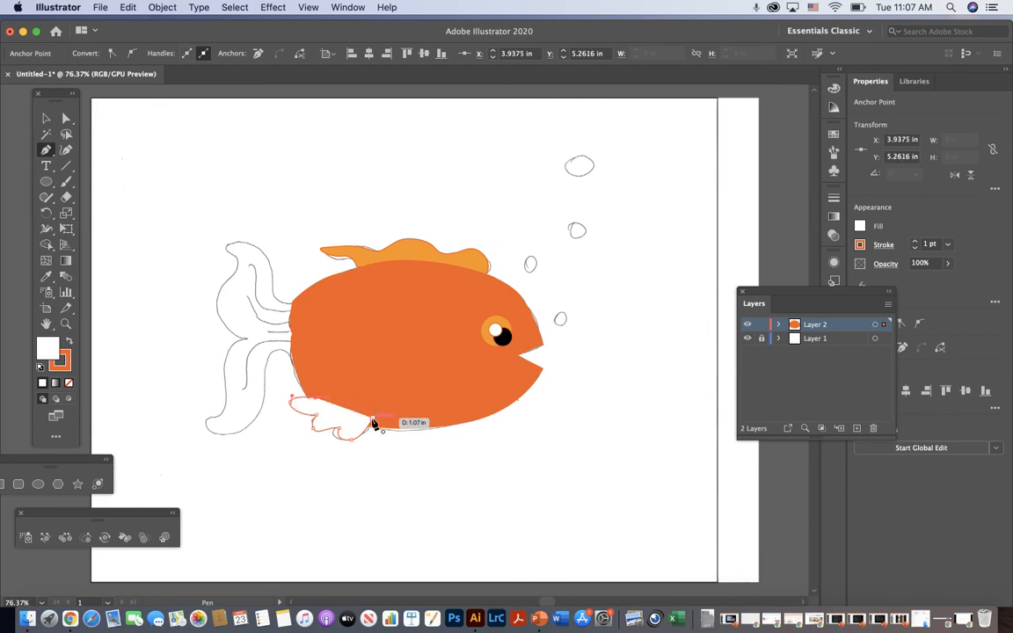
pyautogui.click(371, 418)
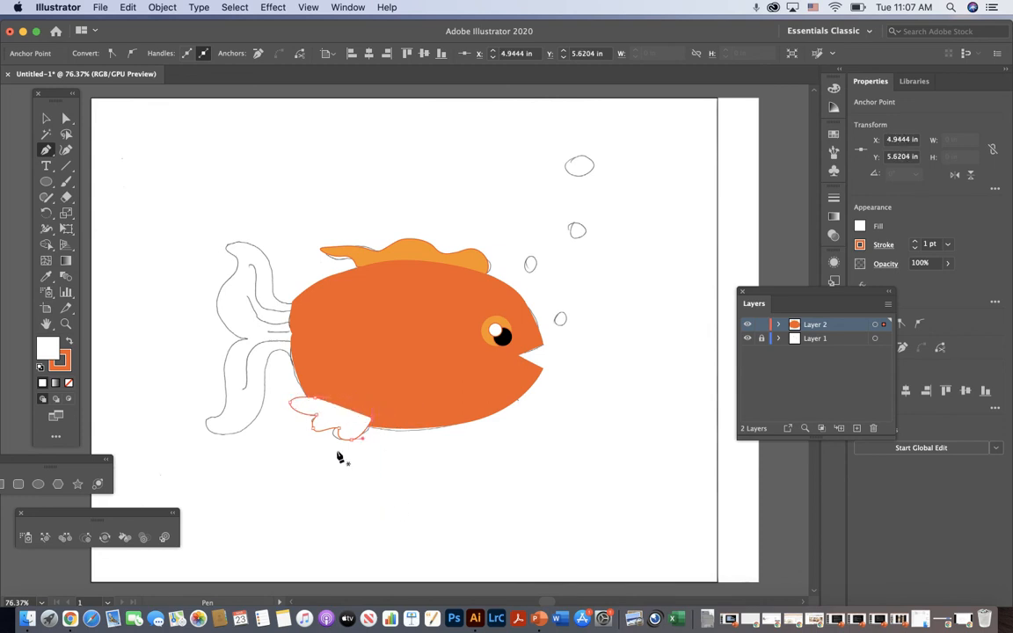
# - Move the belly fin below the body and fill it with the same light orange as the top fin
pyautogui.click(46, 117)
pyautogui.moveTo(341, 434); pyautogui.dragTo(337, 455)
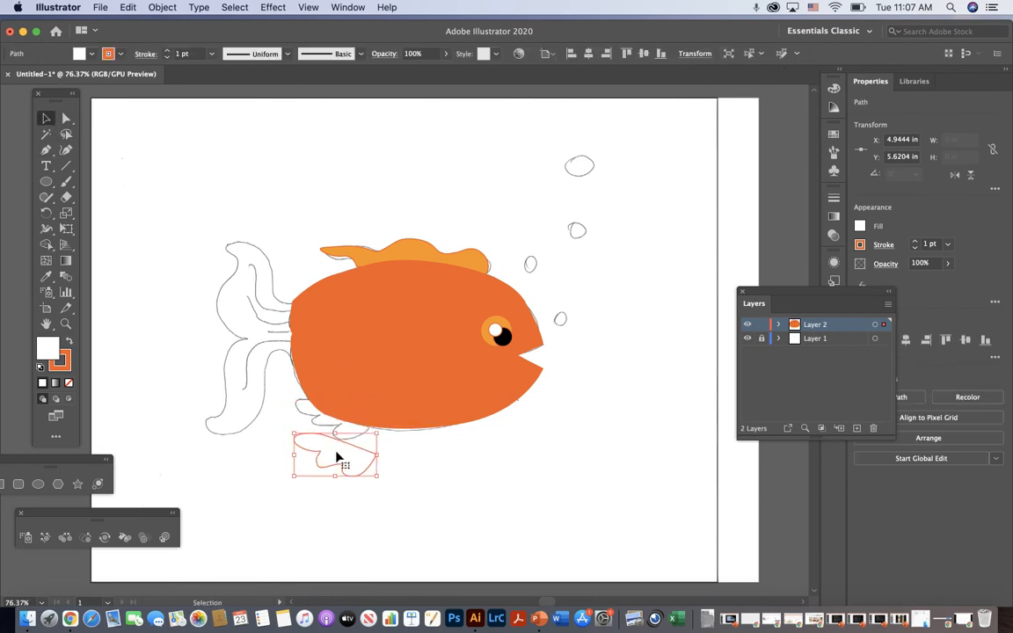
pyautogui.click(91, 53)
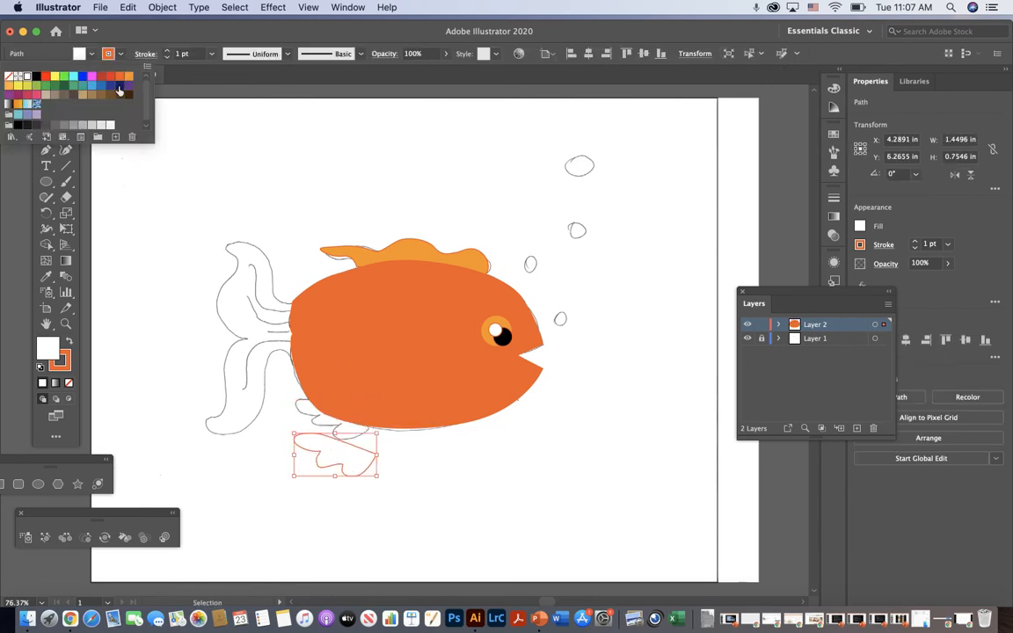
pyautogui.click(129, 78)
pyautogui.click(251, 176)
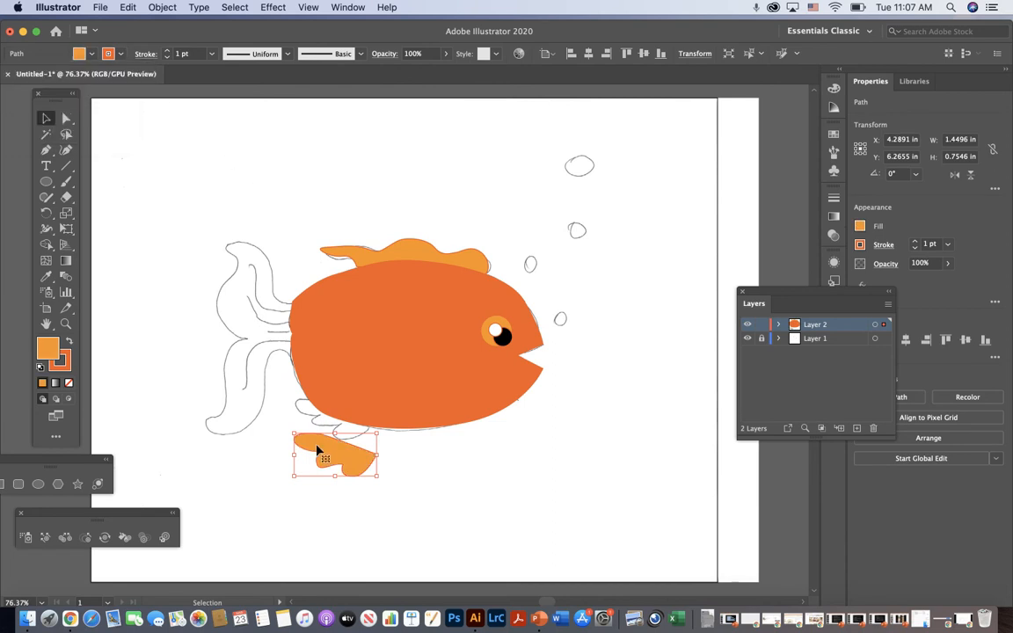
# - Move the belly fin back over its sketched outline and send it to the back, behind the body
pyautogui.moveTo(327, 457); pyautogui.dragTo(330, 423)
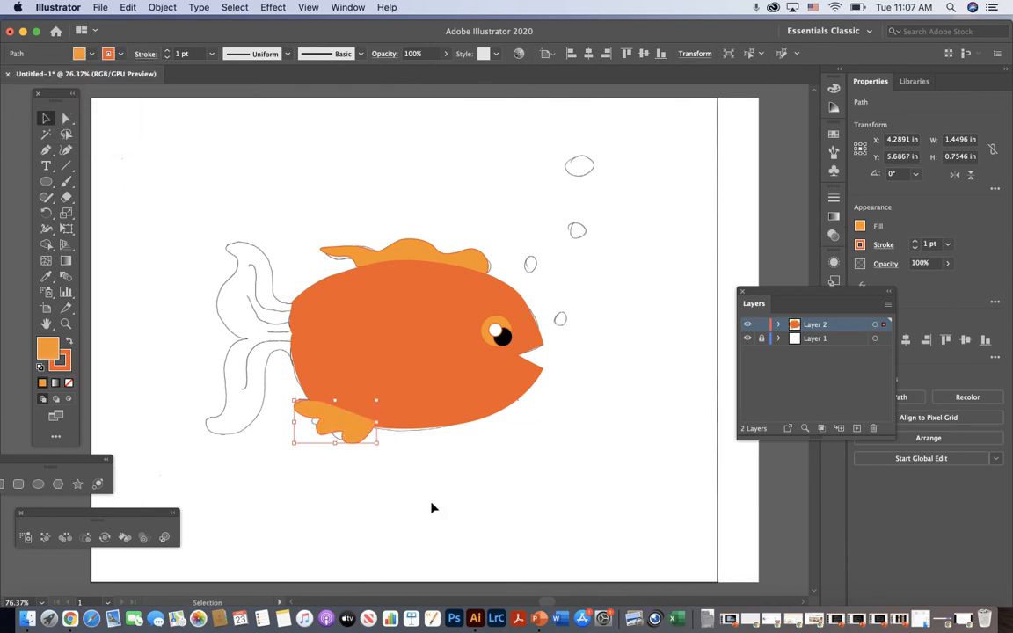
pyautogui.click(431, 507)
pyautogui.click(354, 427)
pyautogui.click(162, 7)
pyautogui.moveTo(167, 35)
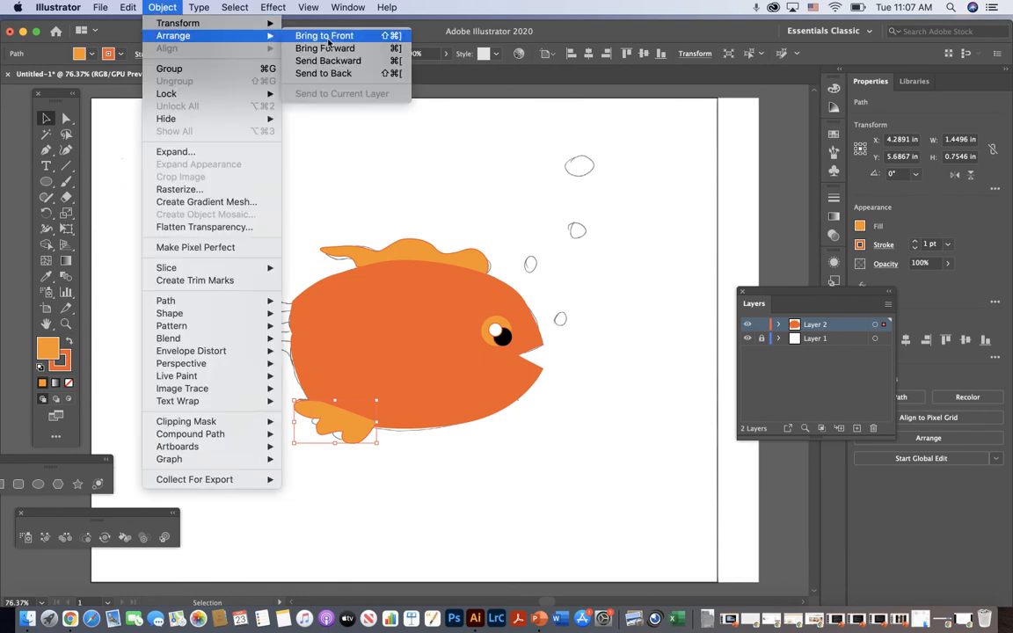
pyautogui.click(363, 78)
pyautogui.click(422, 570)
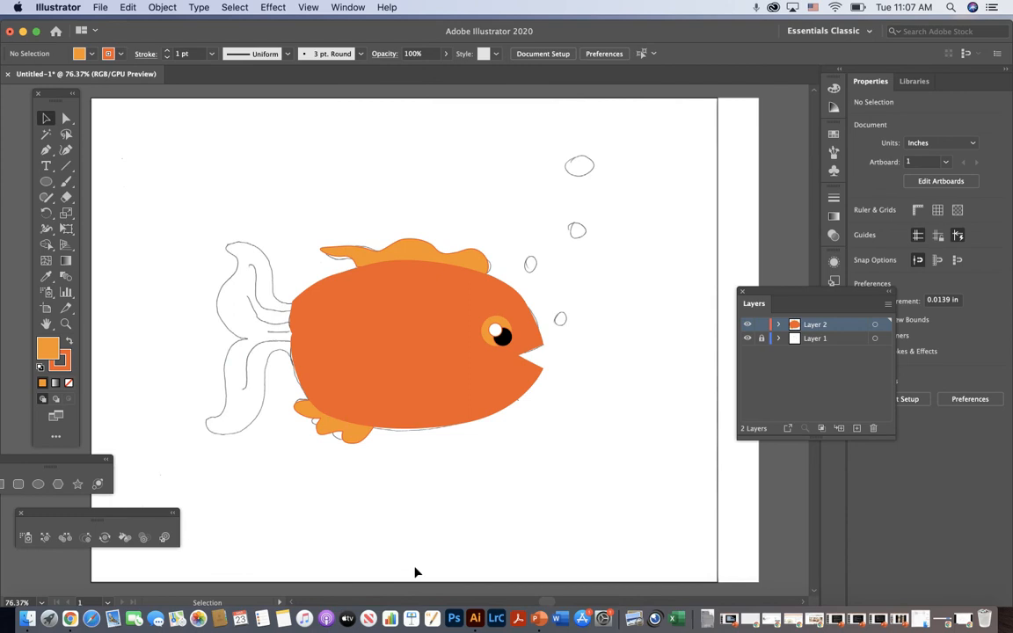
# - Trace the two-lobed tail as a closed Pen path about 1.69 in wide and 3.46 in high, overlapping the body's rear edge
pyautogui.click(45, 150)
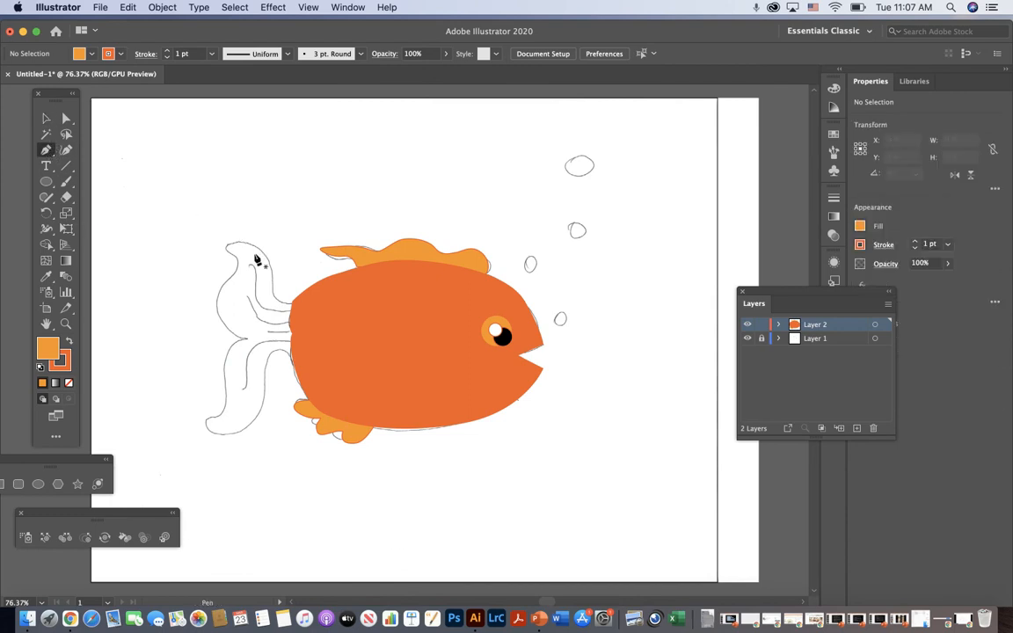
pyautogui.click(301, 304)
pyautogui.moveTo(262, 285); pyautogui.dragTo(293, 363)
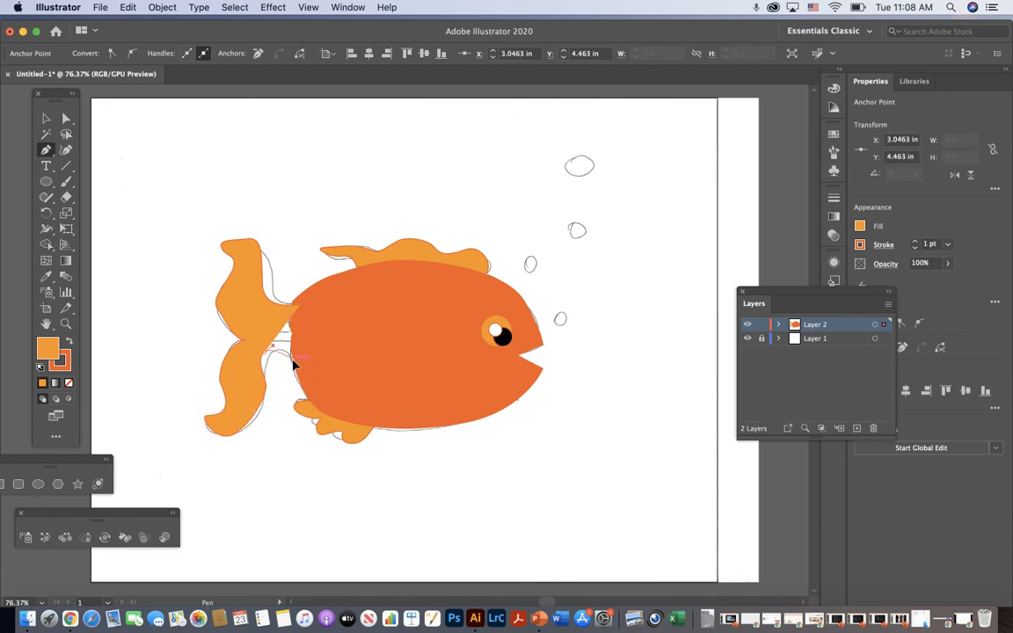
pyautogui.moveTo(300, 304)
pyautogui.mouseDown()
pyautogui.moveTo(321, 317)
pyautogui.moveTo(306, 311)
pyautogui.mouseUp()
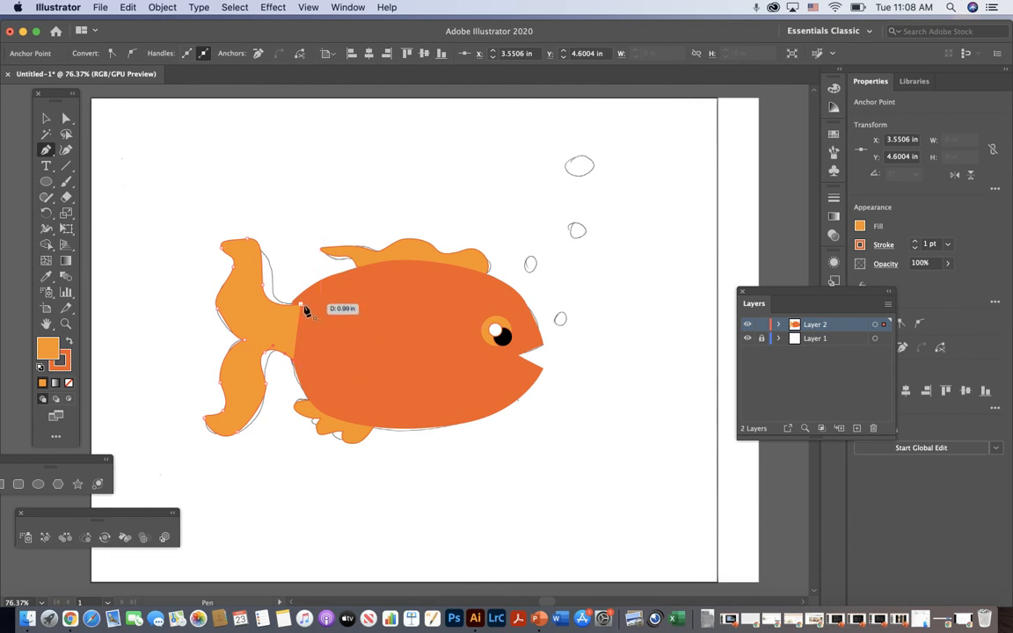
pyautogui.click(302, 305)
# - Shift the whole tail slightly towards the body to line it up with the sketch, then deselect it
pyautogui.click(48, 120)
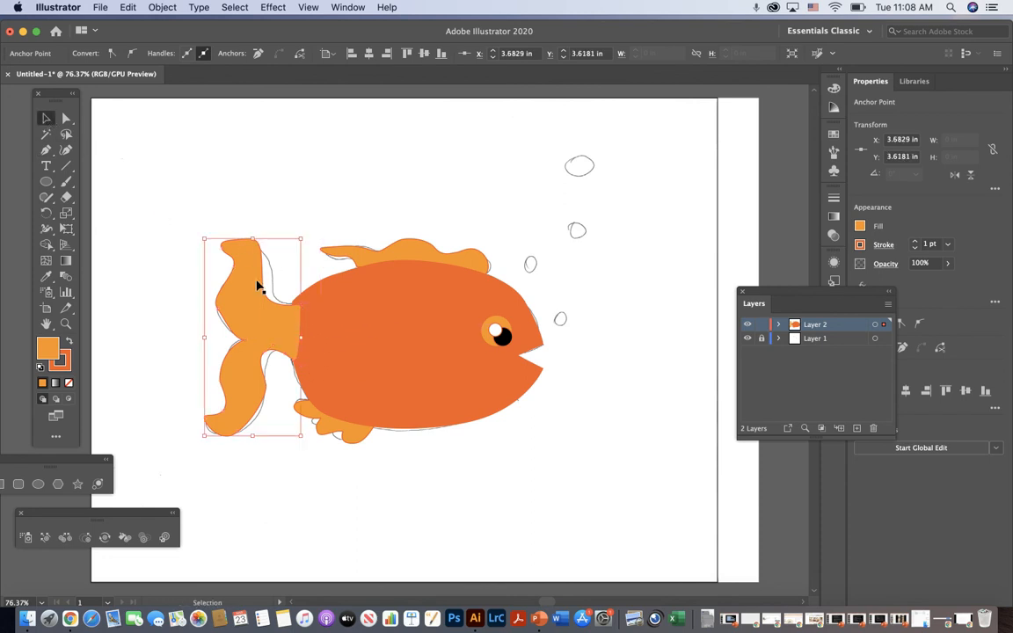
pyautogui.moveTo(267, 328)
pyautogui.mouseDown()
pyautogui.moveTo(247, 282)
pyautogui.moveTo(275, 323)
pyautogui.mouseUp()
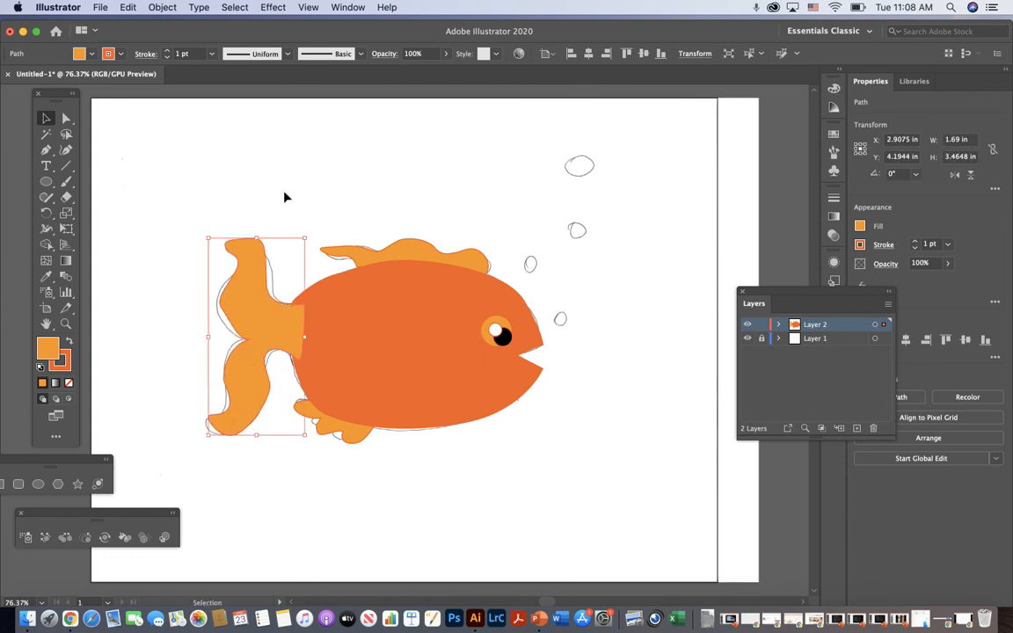
pyautogui.click(124, 158)
# - Reshape the outer curve of the upper tail lobe and the inner curve of the lower lobe by adjusting their direction handles
pyautogui.press('a')
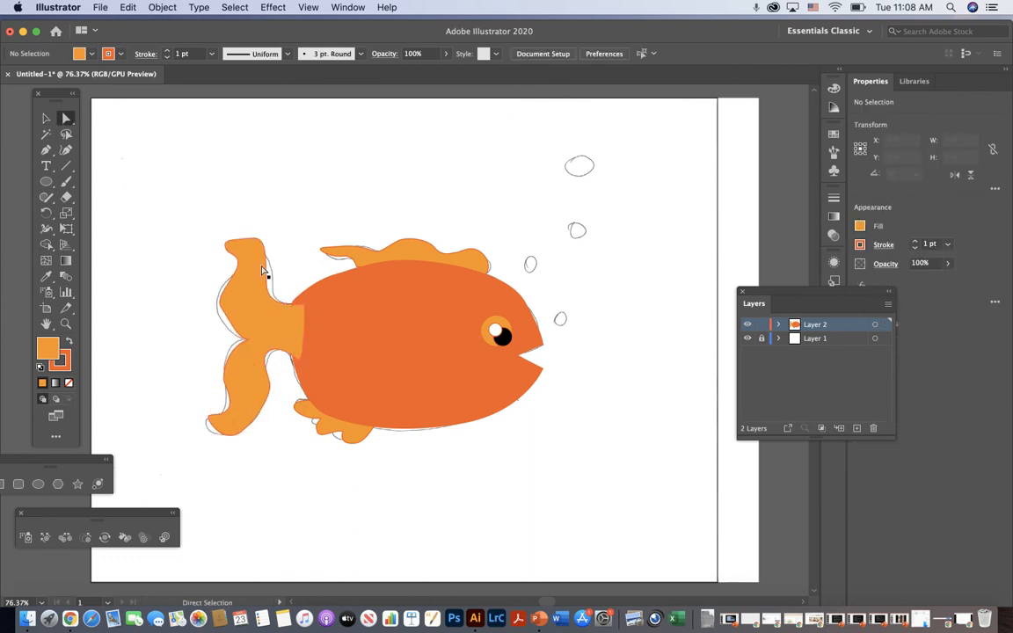
pyautogui.click(224, 305)
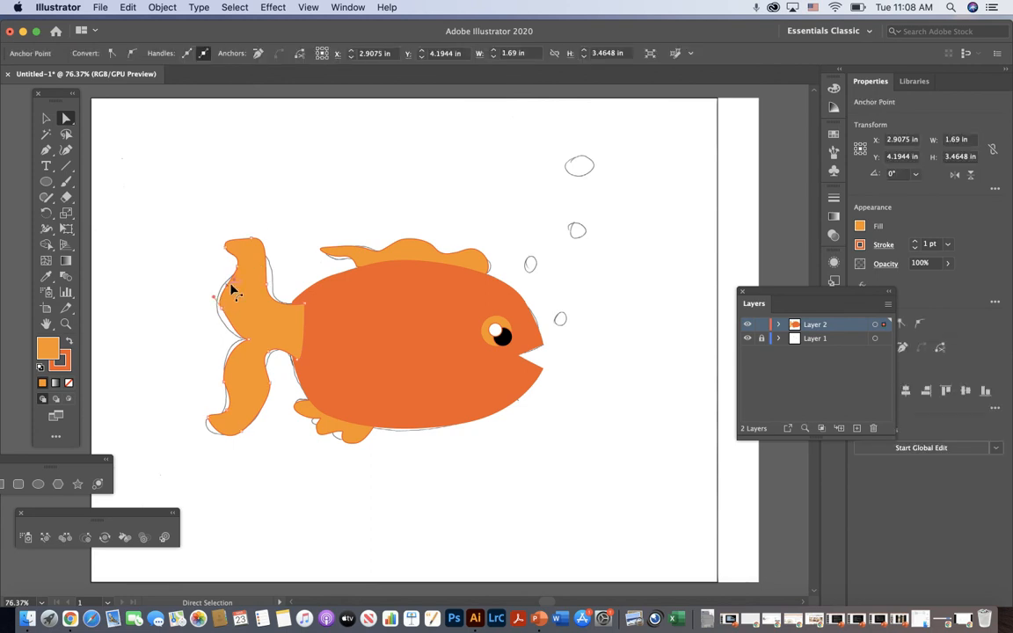
pyautogui.moveTo(236, 280); pyautogui.dragTo(231, 332)
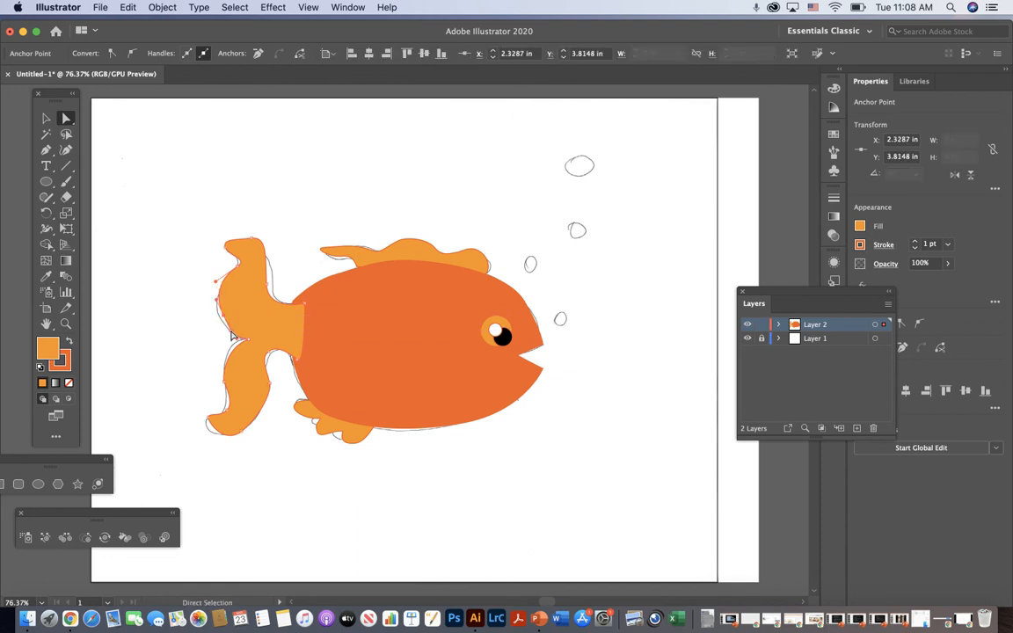
pyautogui.click(266, 404)
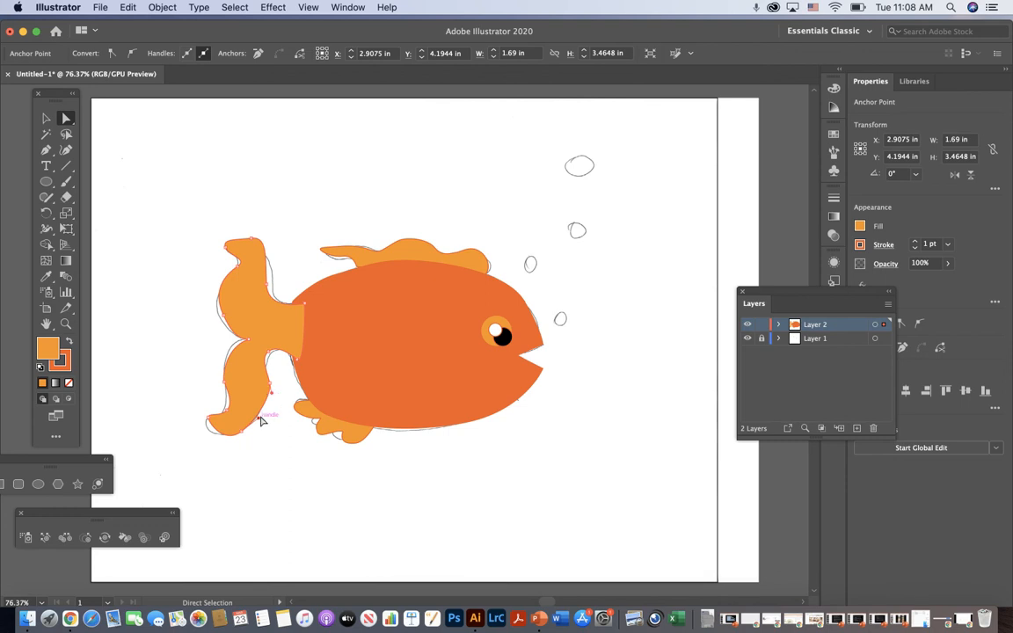
pyautogui.moveTo(258, 421); pyautogui.dragTo(270, 419)
pyautogui.click(280, 444)
# - Send the tail to the back so that it sits behind the fish's body, and deselect it
pyautogui.click(47, 120)
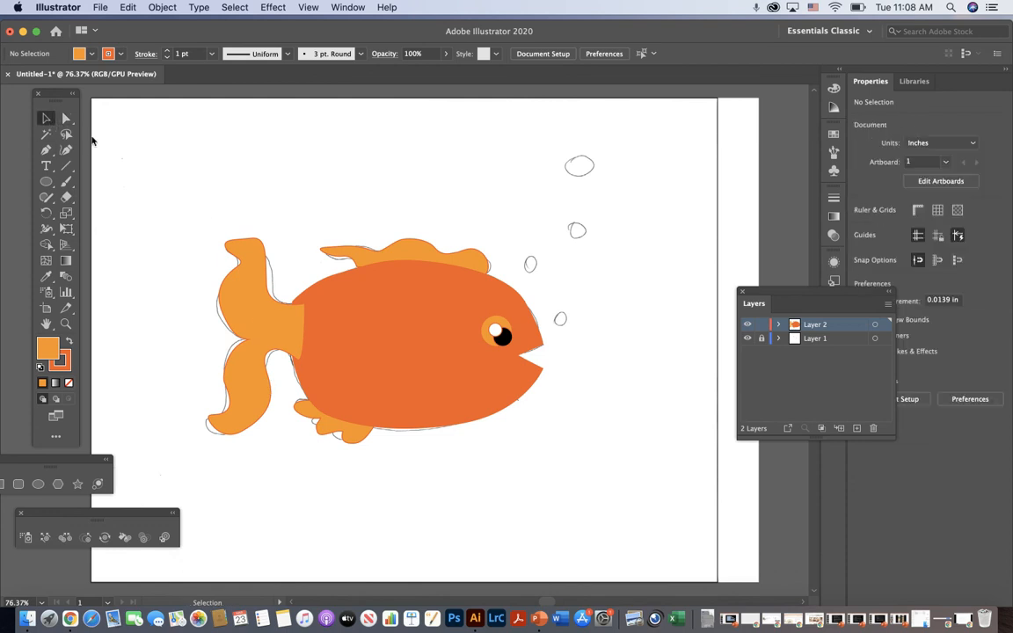
pyautogui.click(264, 326)
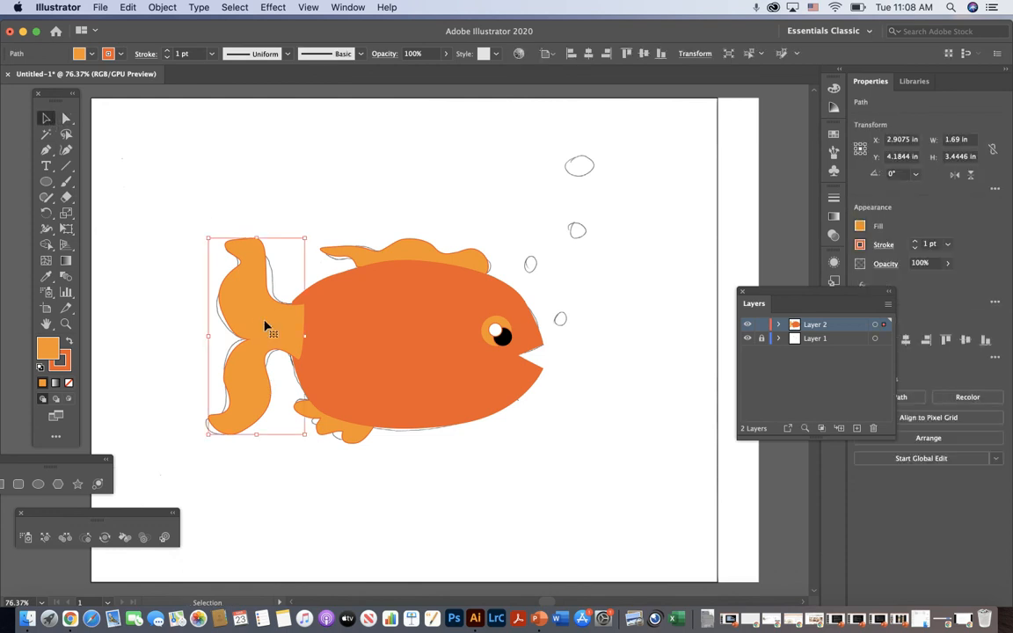
pyautogui.click(161, 7)
pyautogui.moveTo(171, 36)
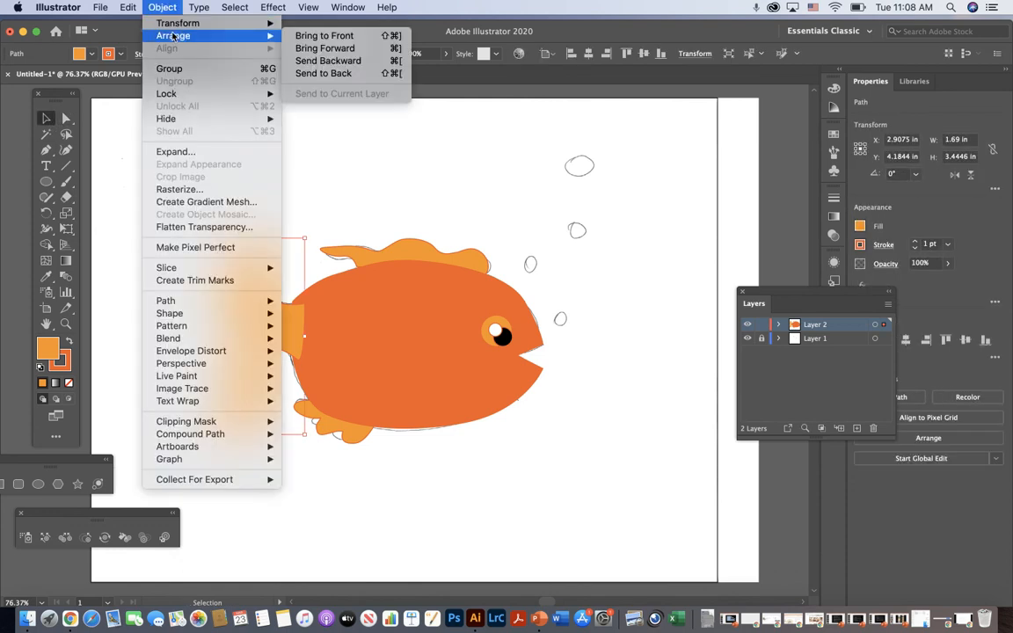
pyautogui.click(360, 78)
pyautogui.click(430, 183)
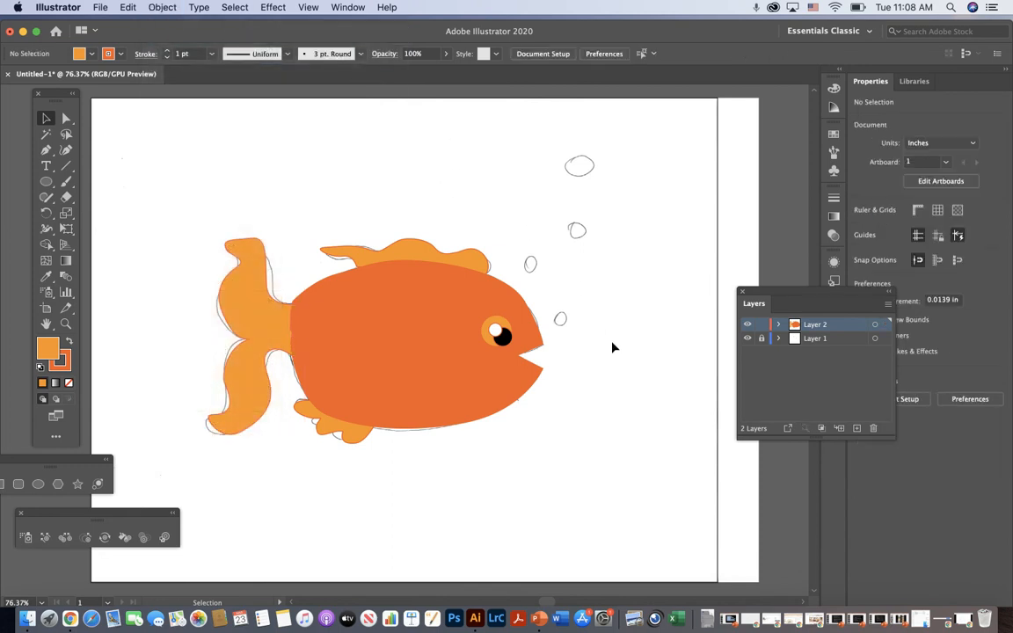
# - Hide and delete the sketch template's Layer 1, and switch to the original fish-template image in Chrome
pyautogui.click(746, 339)
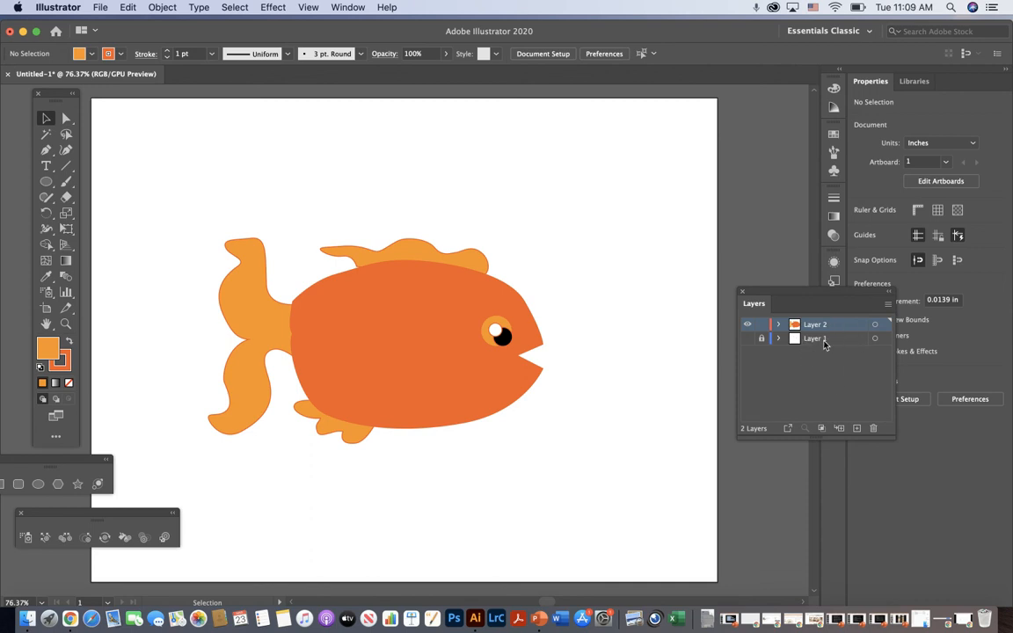
pyautogui.moveTo(821, 342); pyautogui.dragTo(874, 428)
pyautogui.click(967, 626)
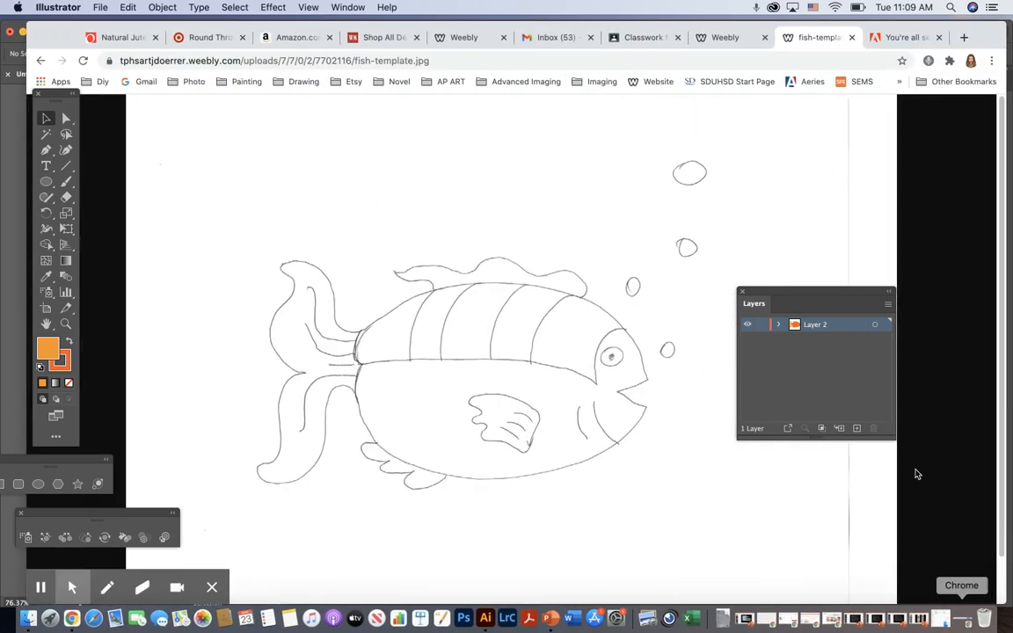